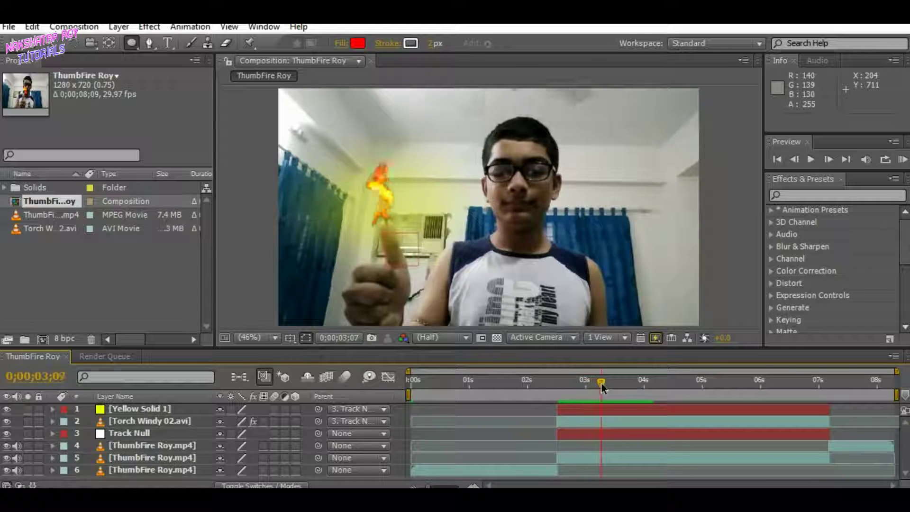
Step: Hide the Track Null layer, and shrink and reposition the Torch Windy 02.avi flame on the thumb tip at 0;00;04;10
click(7, 433)
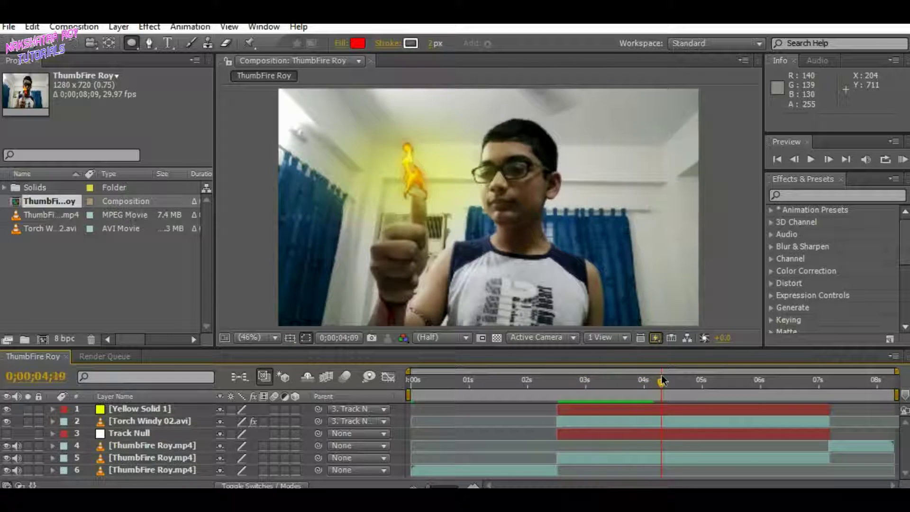
click(139, 420)
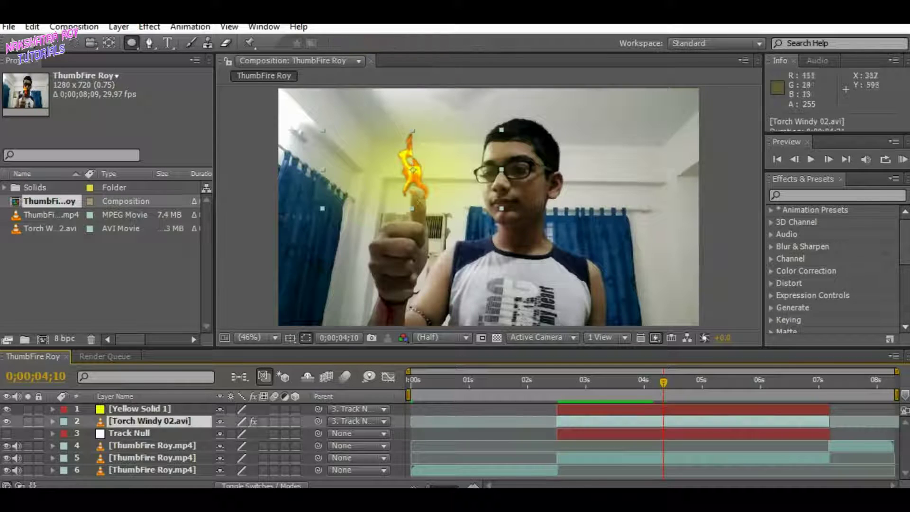
drag(422, 176, 423, 177)
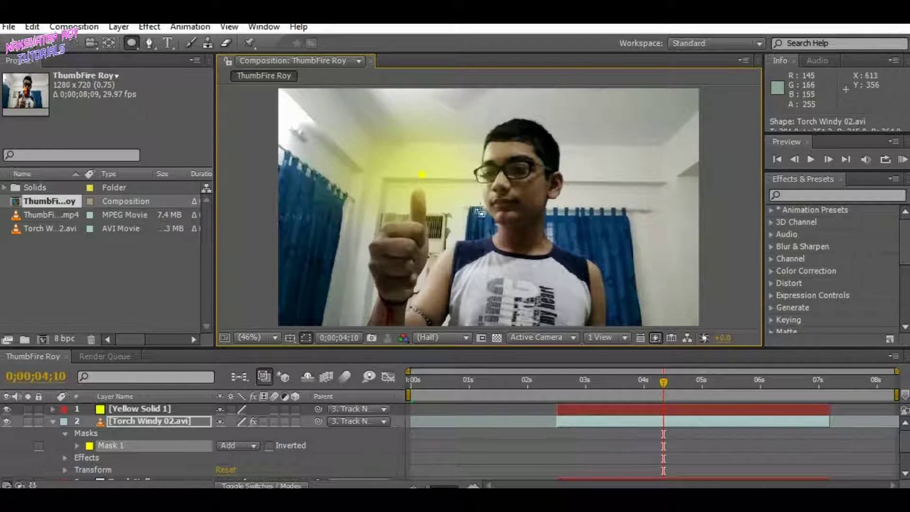
key(ctrl+z)
key(v)
drag(424, 165, 425, 168)
drag(503, 212, 484, 204)
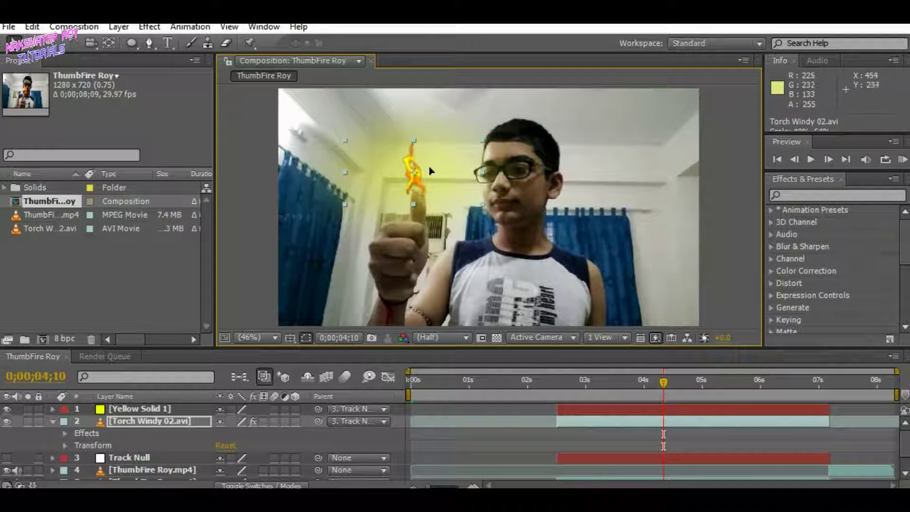
drag(427, 164, 428, 169)
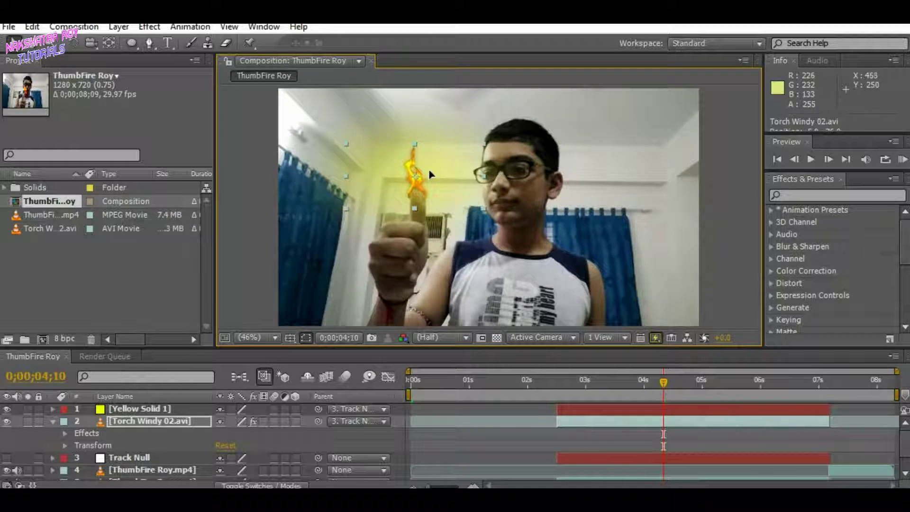
click(52, 420)
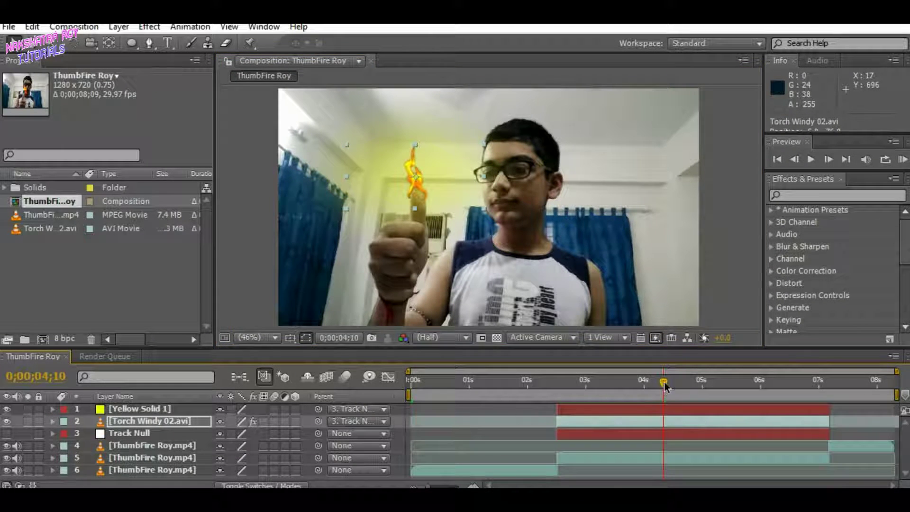
drag(664, 386, 814, 383)
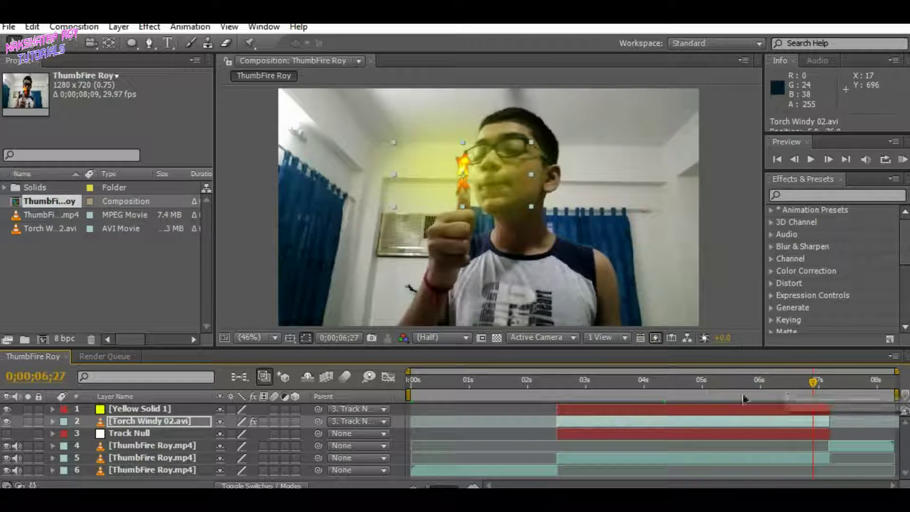
Step: Create a new composition from the ThumbFire Roy.mp4 footage
click(107, 260)
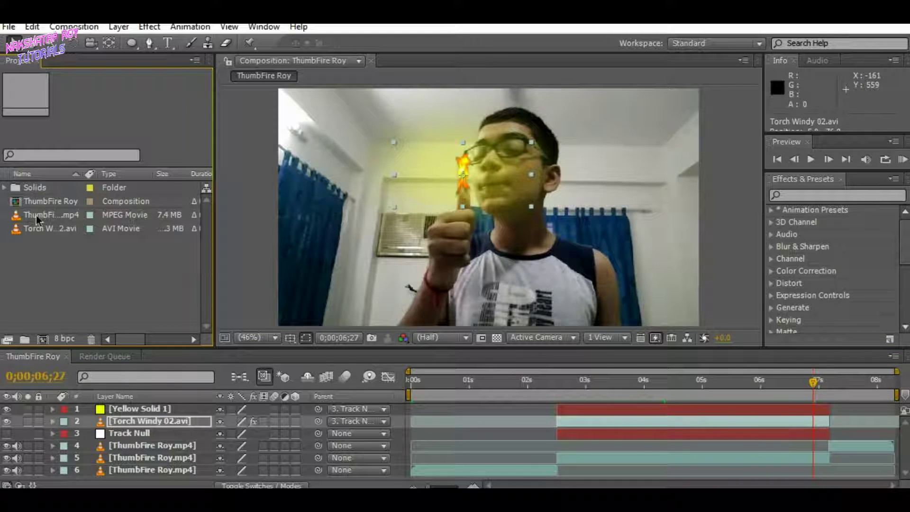
drag(36, 215, 42, 339)
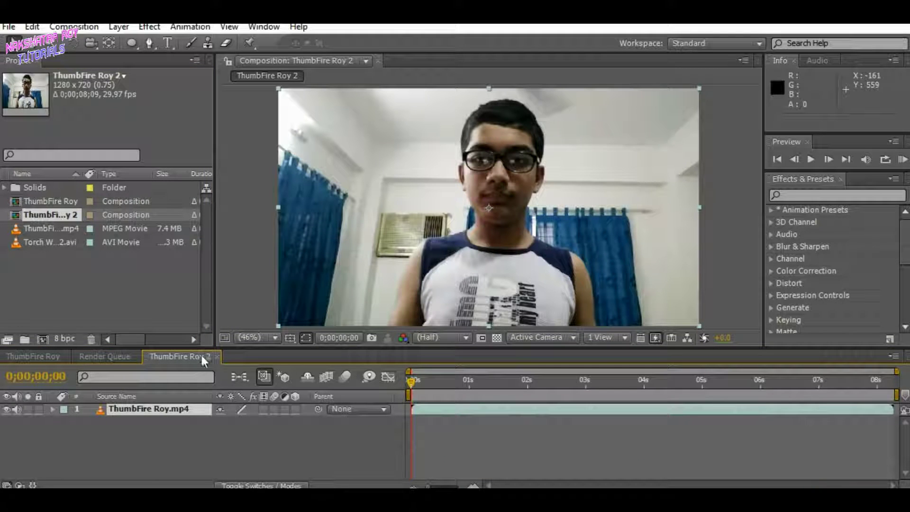
drag(180, 357, 7, 363)
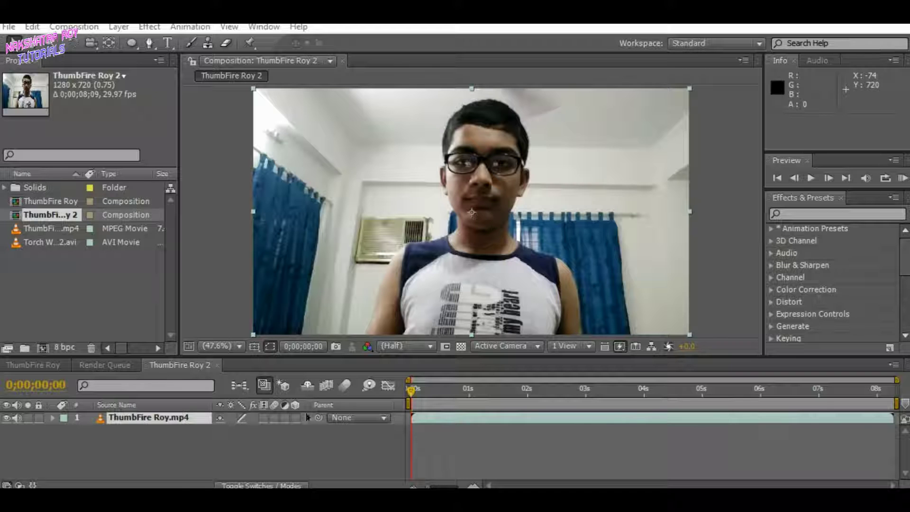
Step: Duplicate the footage layer and split it at 0;00;02;15, trimming the upper copy's start and the lower copy's end
drag(410, 393, 570, 389)
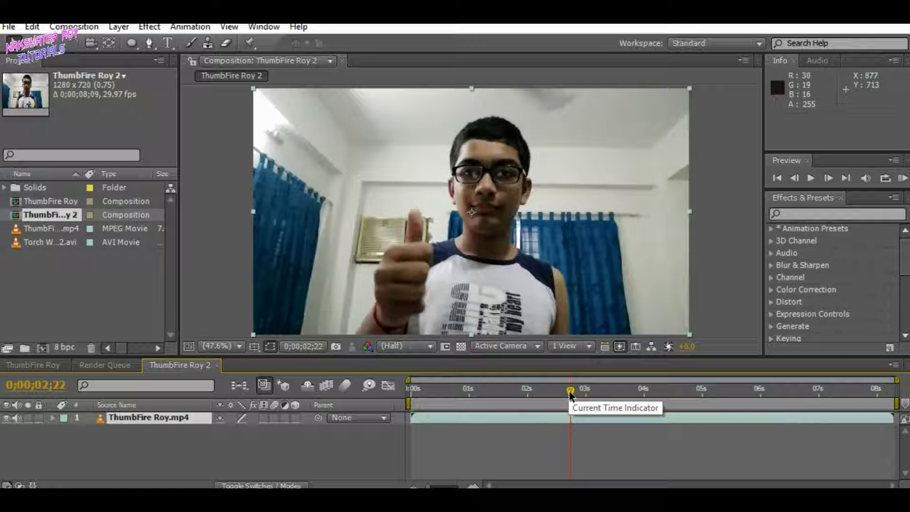
mouse_move(567, 392)
mouse_down()
mouse_move(541, 392)
mouse_move(556, 392)
mouse_up()
click(164, 417)
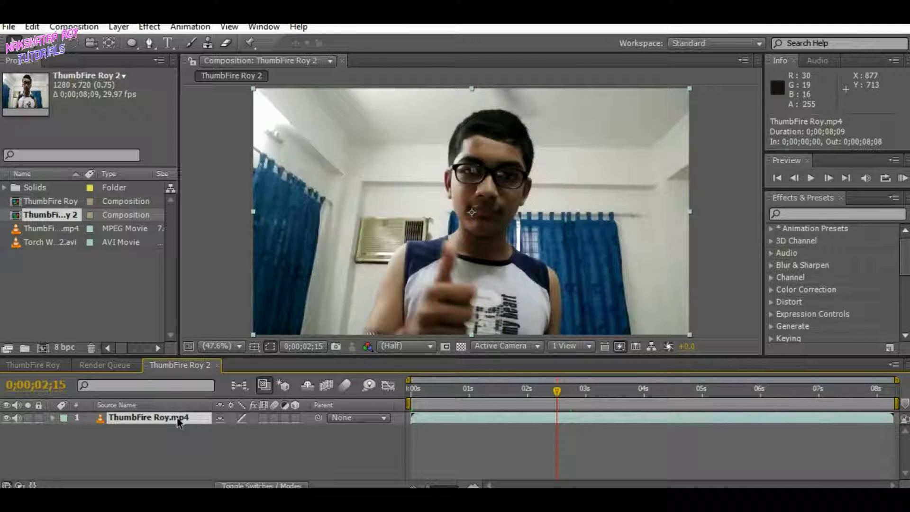
key(ctrl+d)
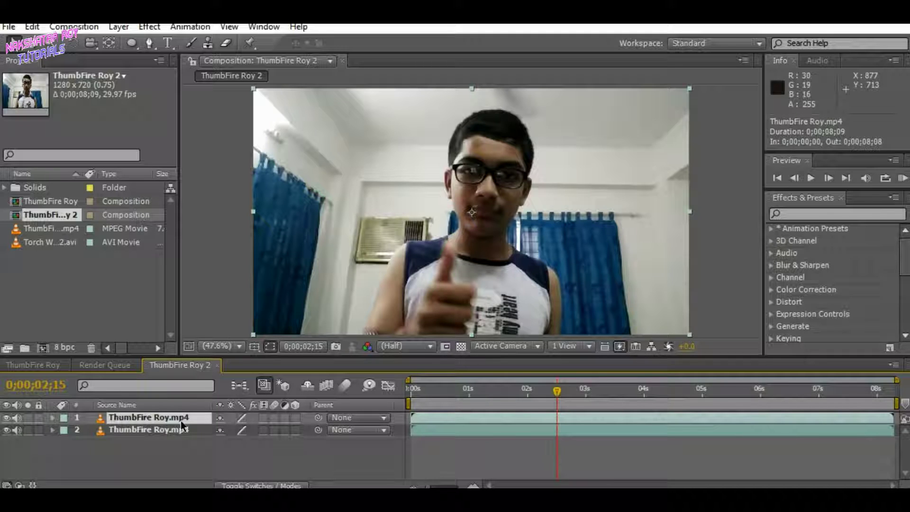
key(alt+bracketleft)
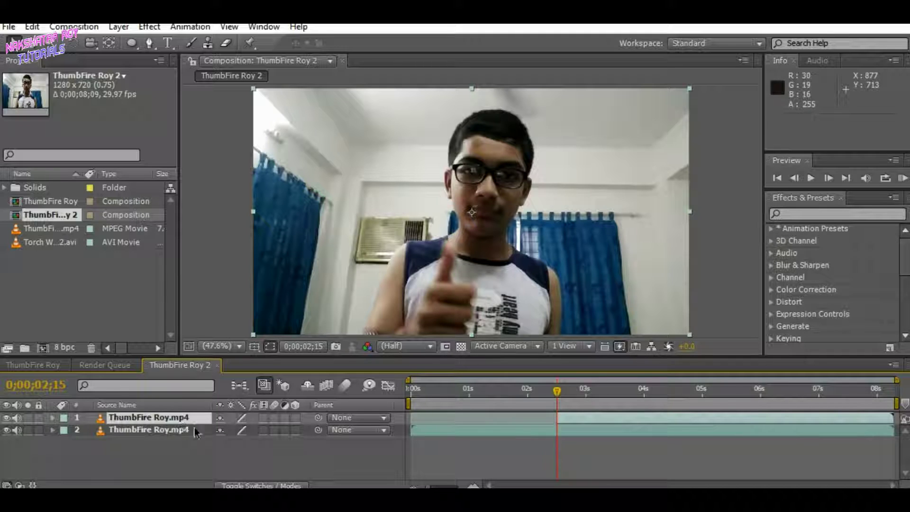
click(148, 429)
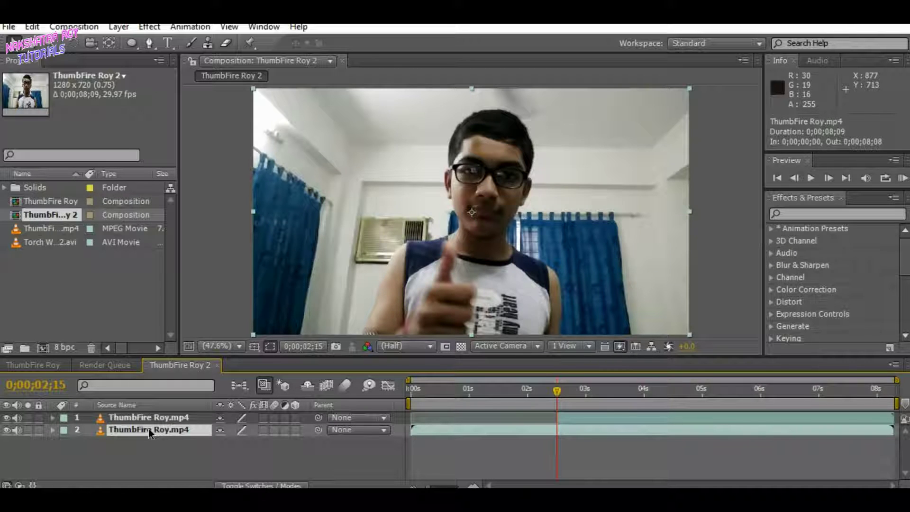
key(alt+bracketright)
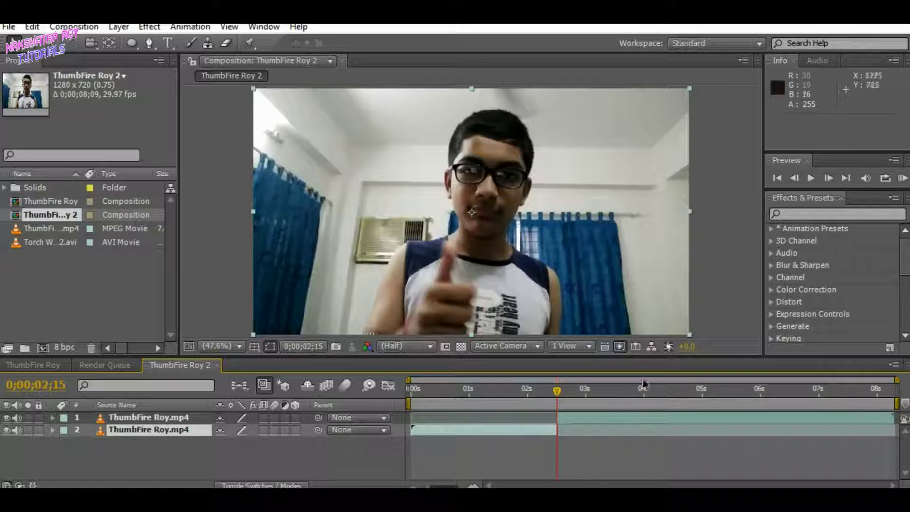
Step: Duplicate the upper clip and split it at 0;00;06;25, keeping the middle section on layer 2 and the ending on layer 1
drag(556, 391, 808, 390)
click(150, 416)
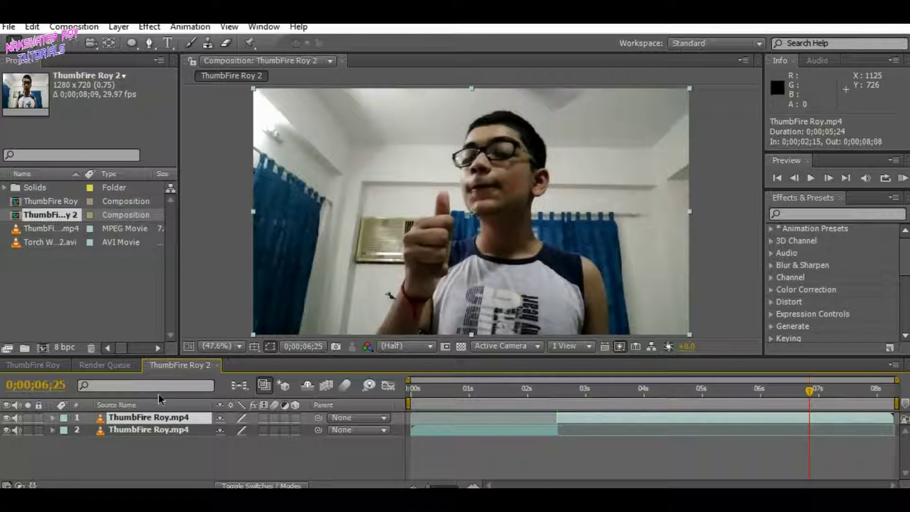
key(ctrl+d)
click(179, 434)
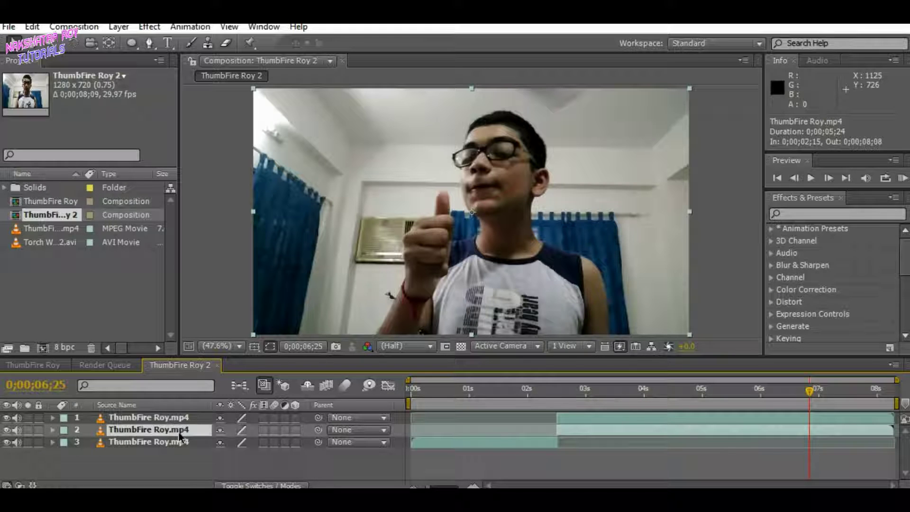
key(alt+bracketright)
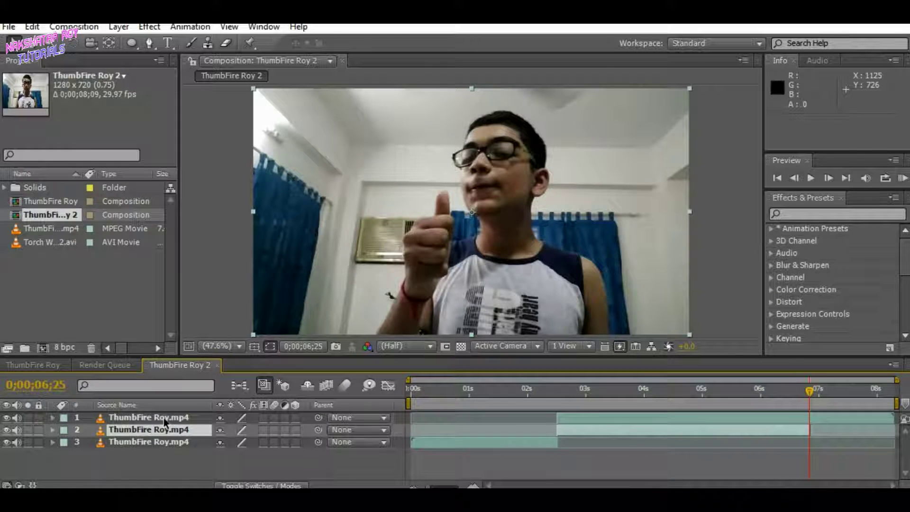
click(164, 418)
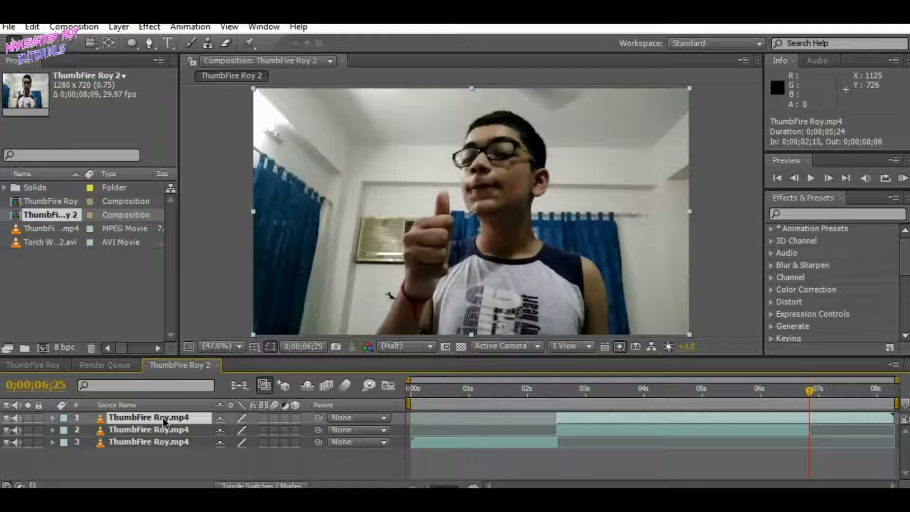
key(alt+bracketleft)
click(168, 467)
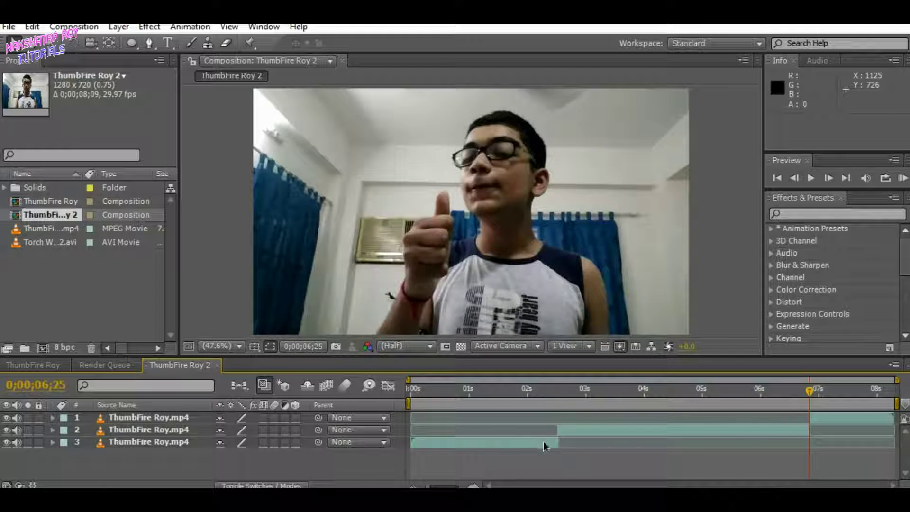
Step: Compare the split footage layers and Track Null in the ThumbFire Roy composition with the clips in ThumbFire Roy 2
click(37, 366)
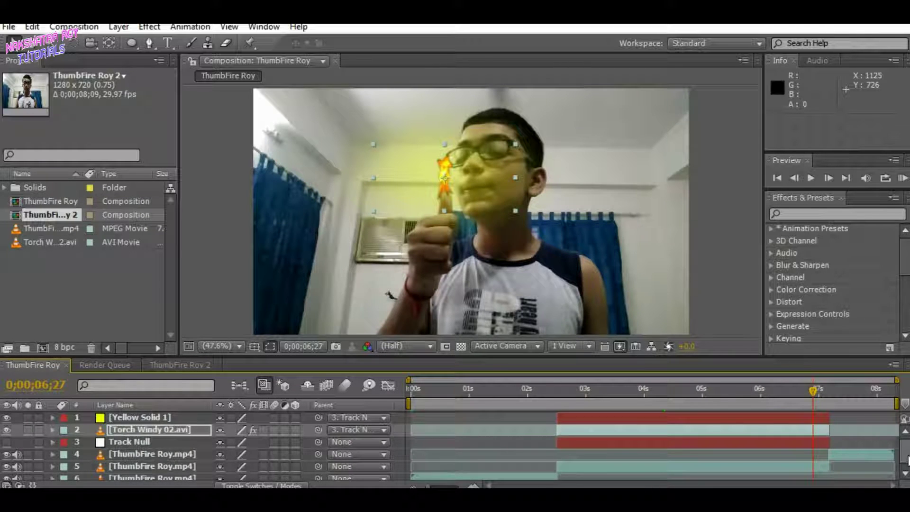
scroll(593, 466, down, 1)
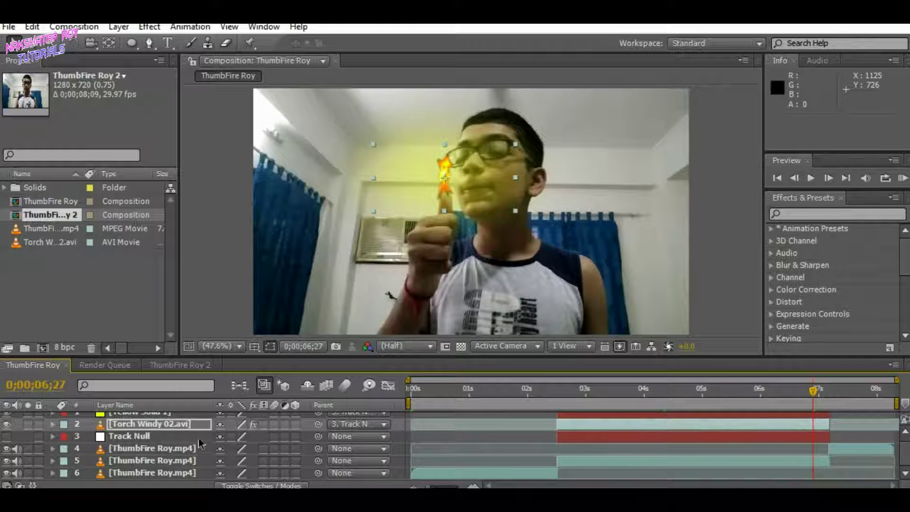
click(179, 462)
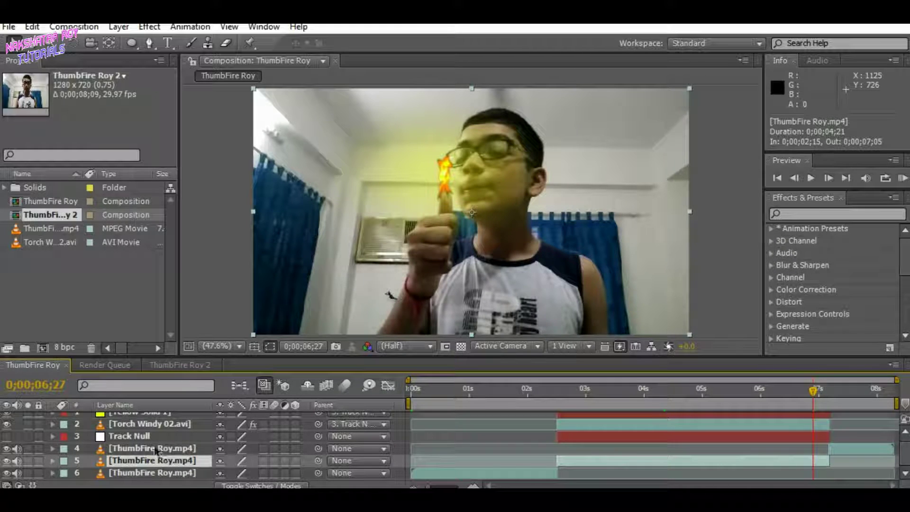
click(159, 366)
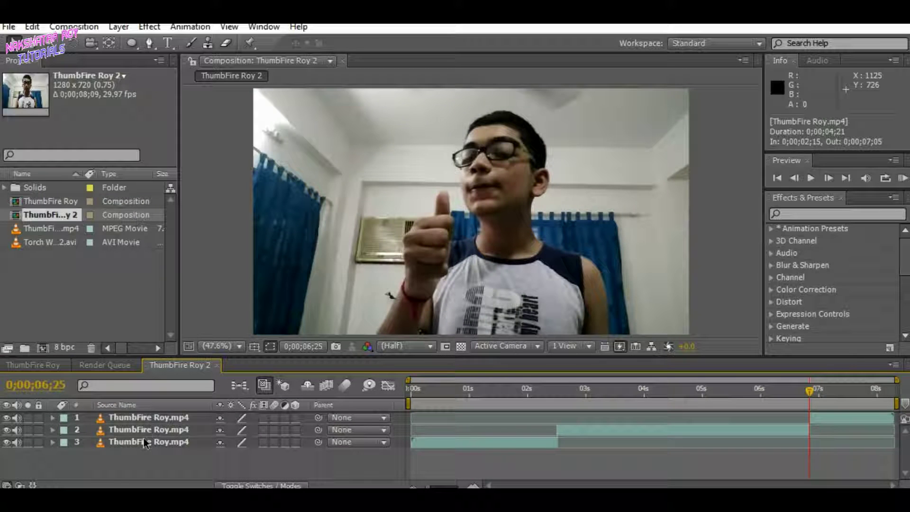
click(117, 430)
click(34, 365)
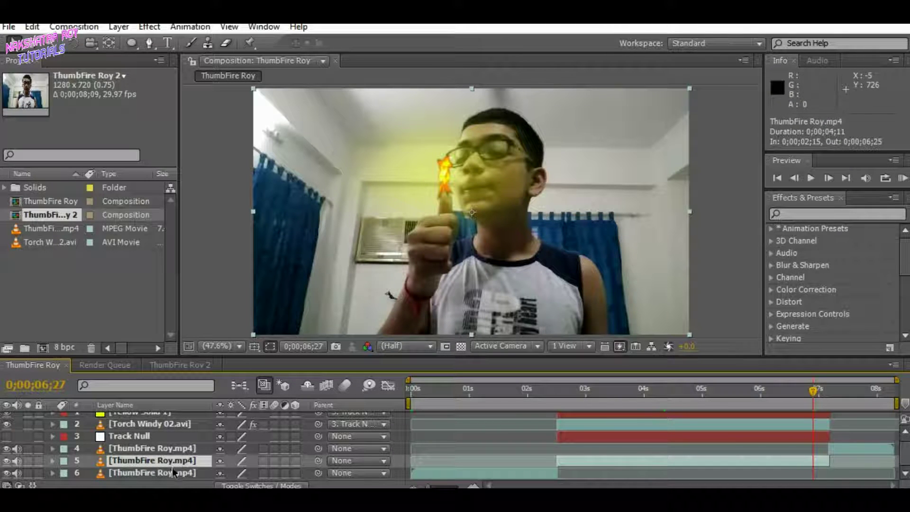
click(130, 435)
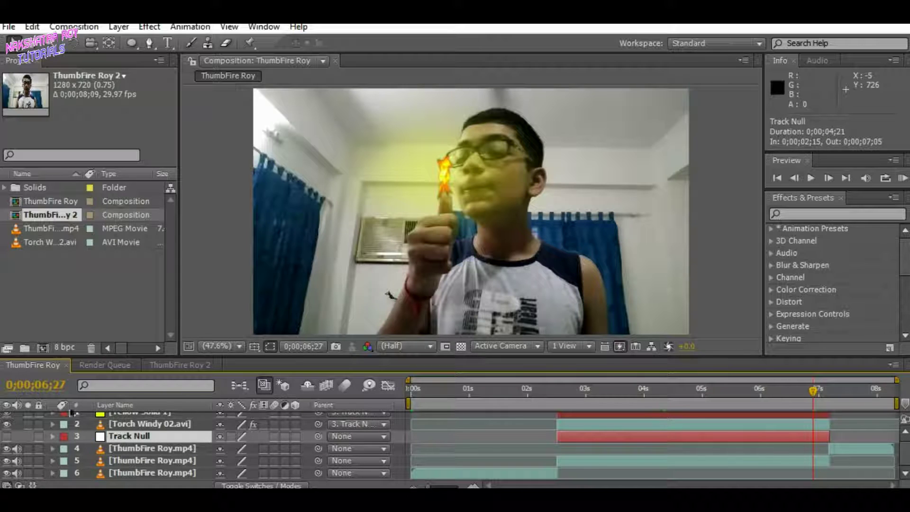
click(201, 365)
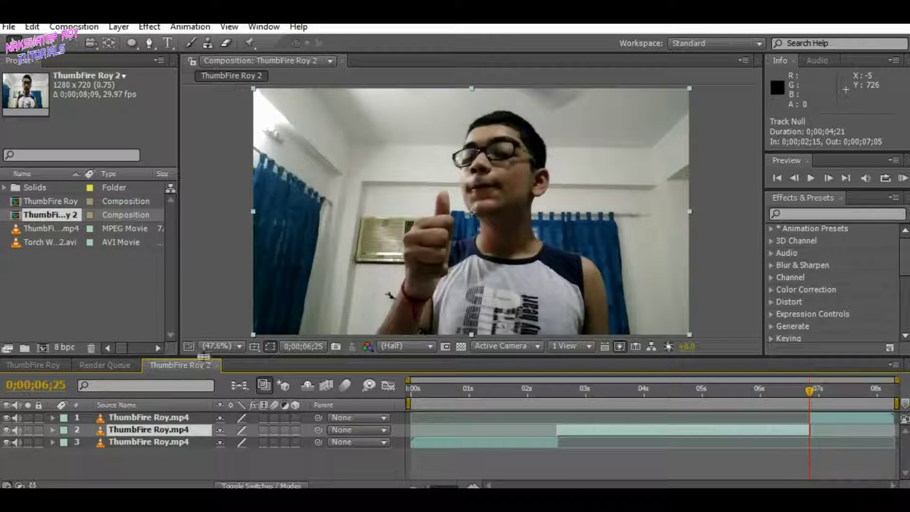
Step: Hide the opening and ending clips and start Track Motion on the middle clip at 0;00;02;15
click(6, 442)
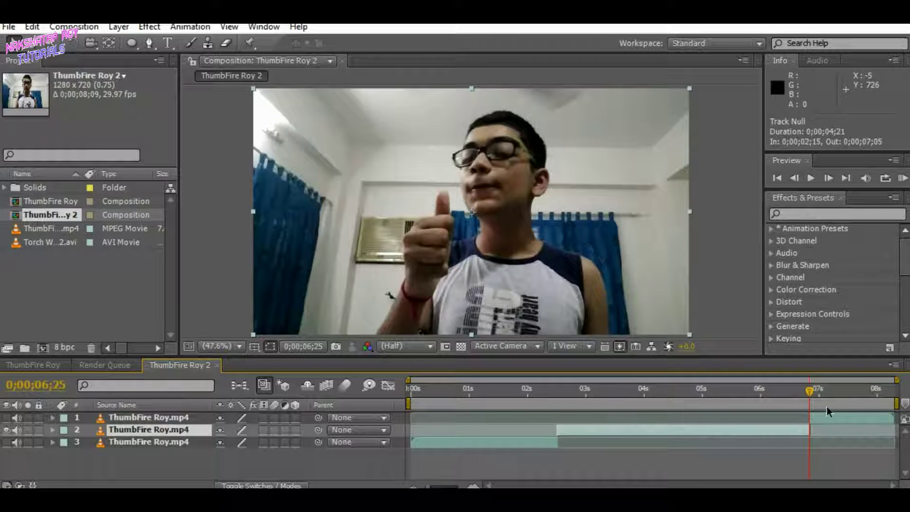
drag(758, 398, 566, 400)
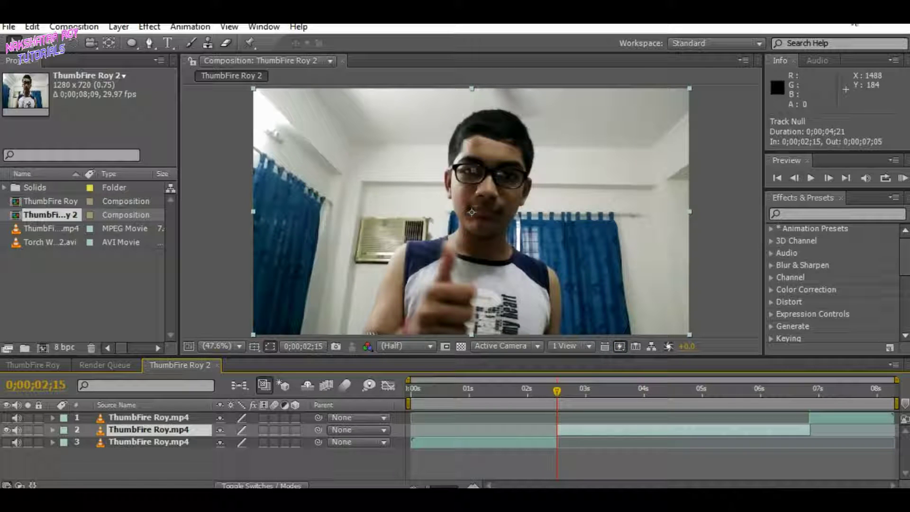
click(264, 27)
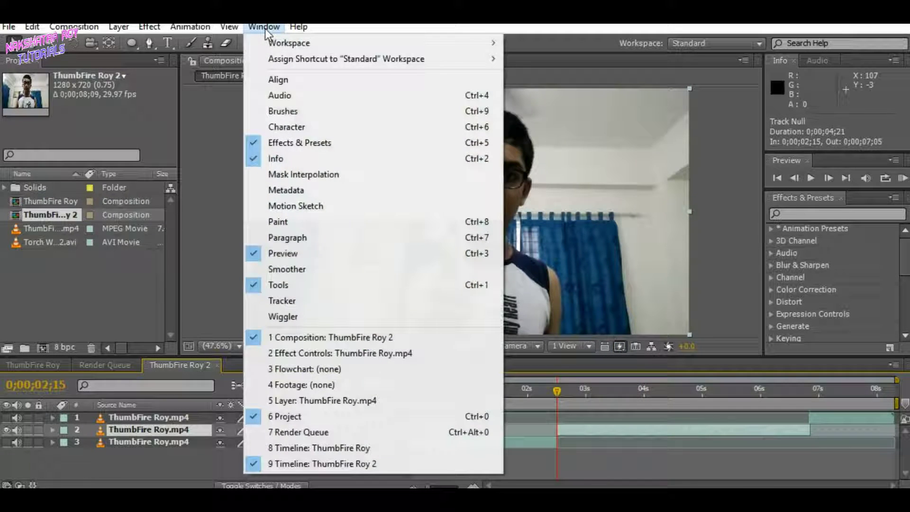
click(281, 301)
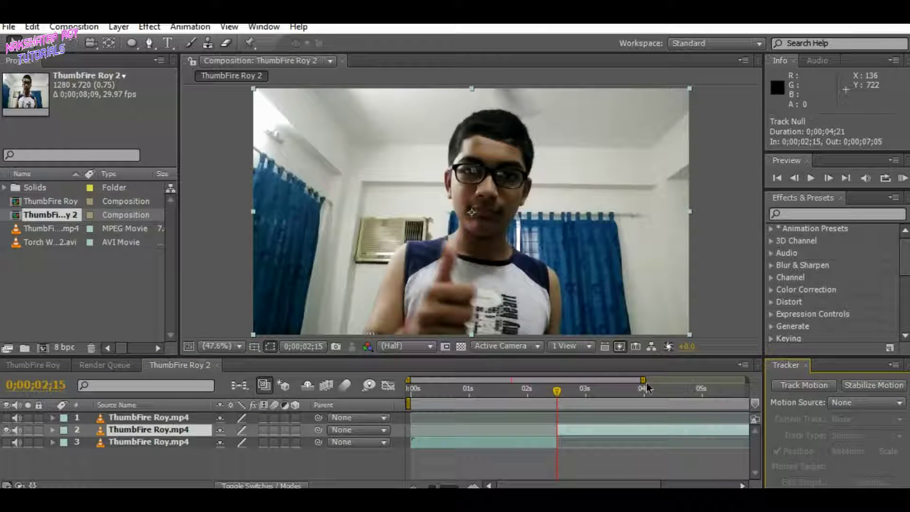
drag(644, 379, 746, 379)
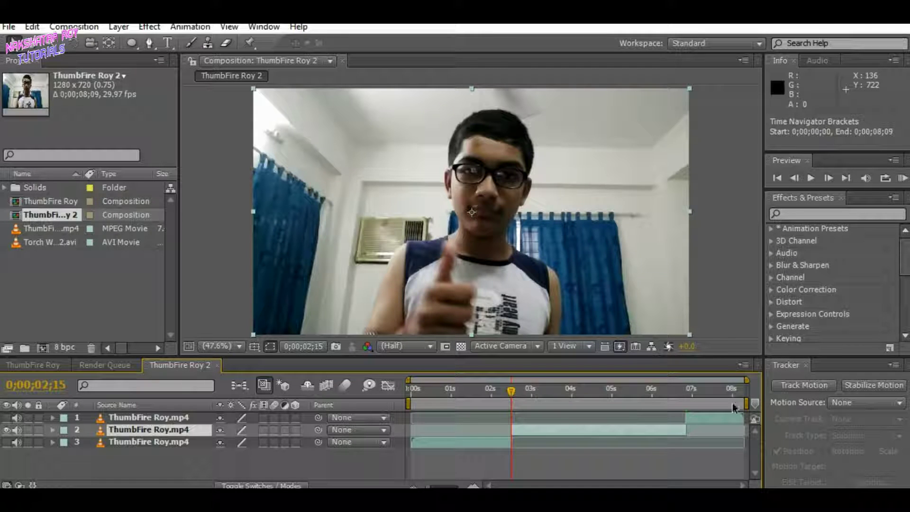
click(807, 389)
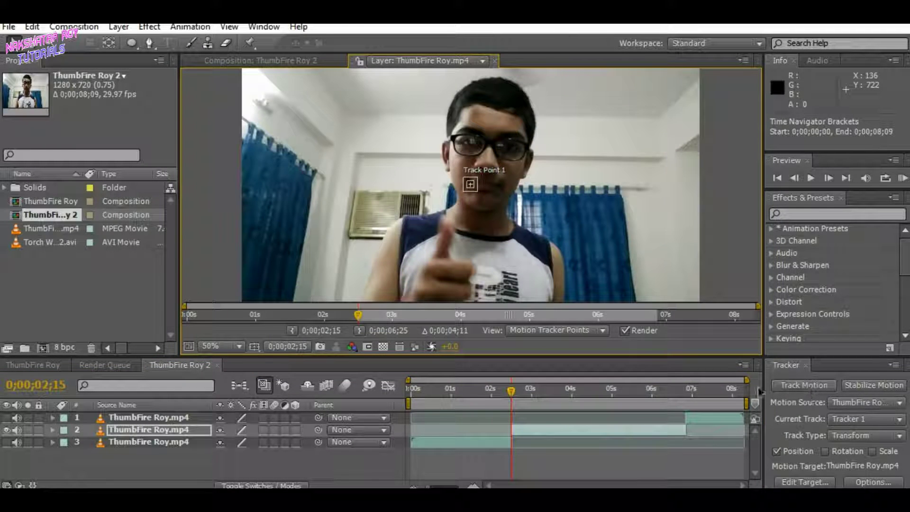
Step: Place Track Point 1 on the tip of the raised thumb in the middle clip
scroll(523, 260, up, 3)
drag(515, 220, 342, 244)
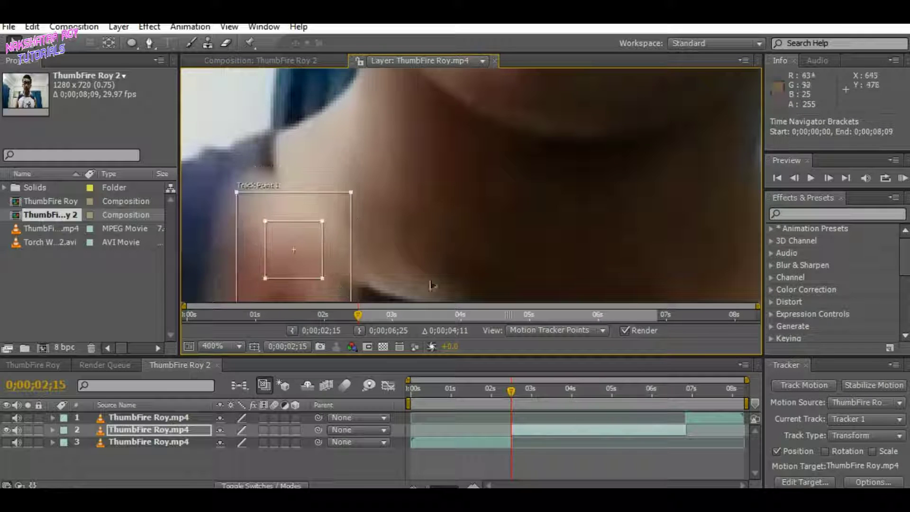
drag(422, 266, 533, 189)
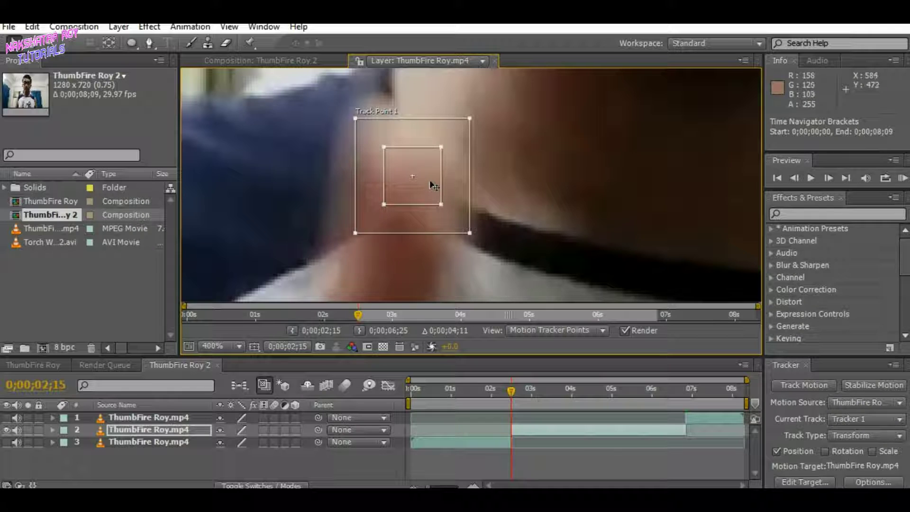
drag(430, 187, 396, 187)
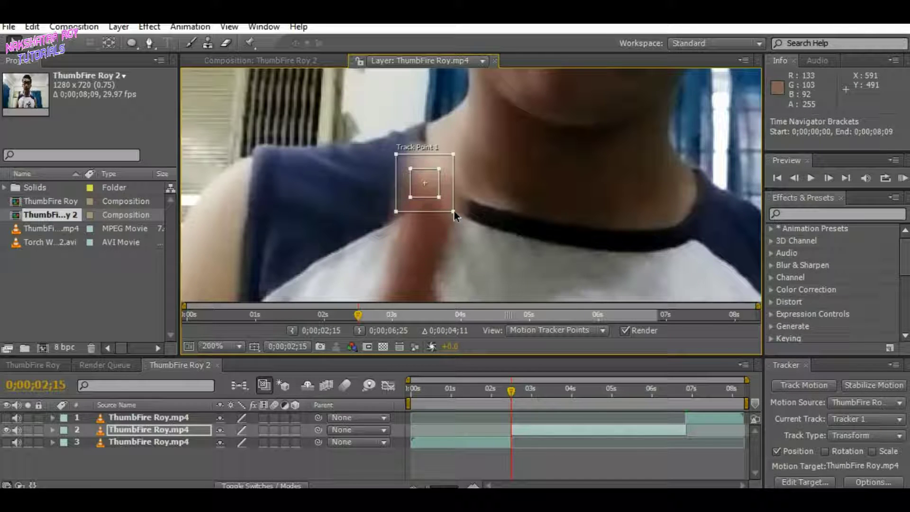
Step: Enlarge Track Point 1's search region to span from the shoulder to the neck and widen its feature region slightly around the thumb tip
drag(454, 212, 540, 265)
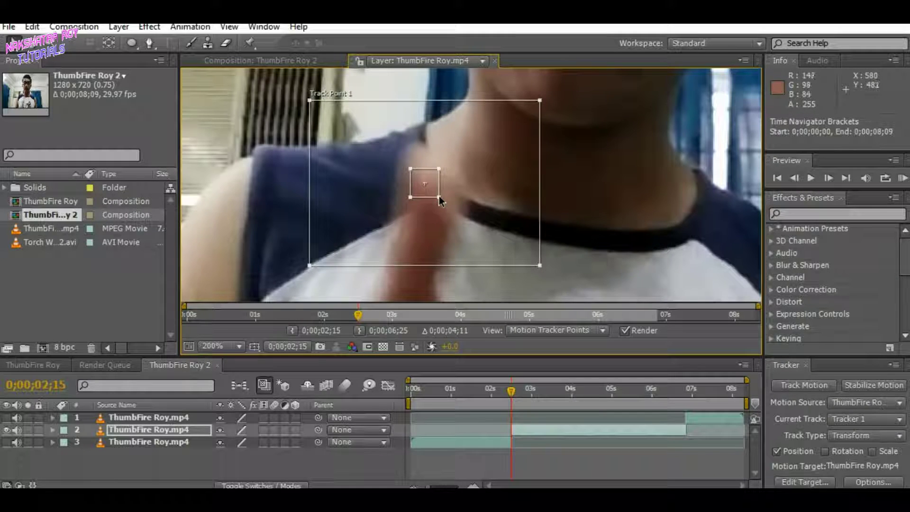
mouse_move(439, 196)
mouse_down()
mouse_move(409, 195)
mouse_move(438, 195)
mouse_move(427, 206)
mouse_up()
drag(448, 201, 439, 198)
drag(440, 194, 437, 197)
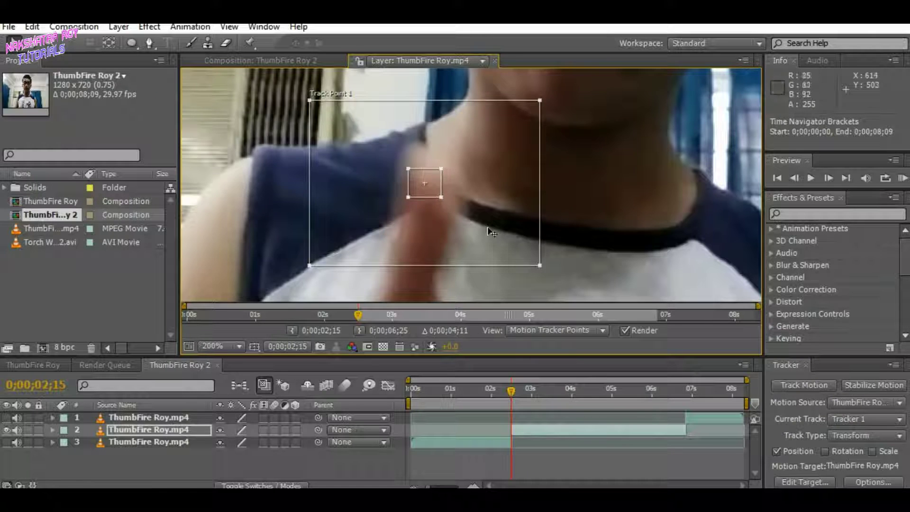
Step: Analyze the thumb's motion forward from 0;00;02;15 to the end of the middle clip
key(comma)
drag(505, 225, 560, 246)
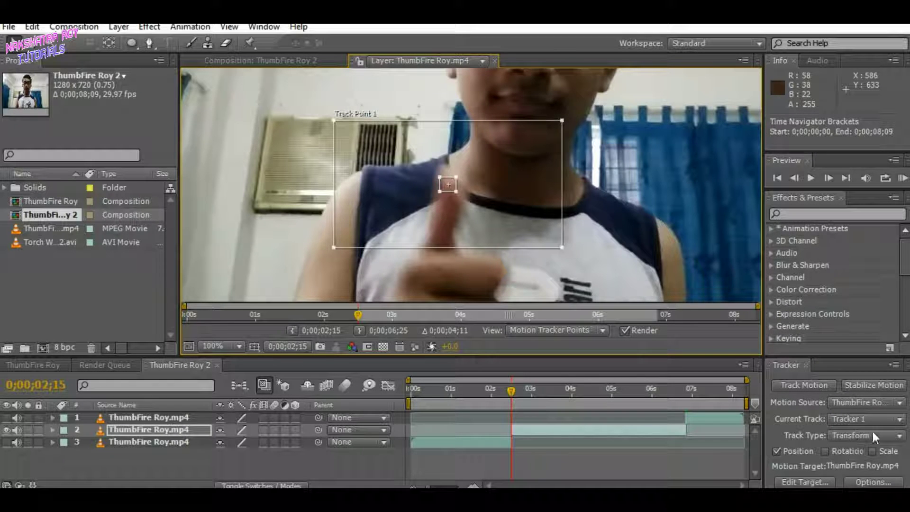
drag(789, 356, 789, 316)
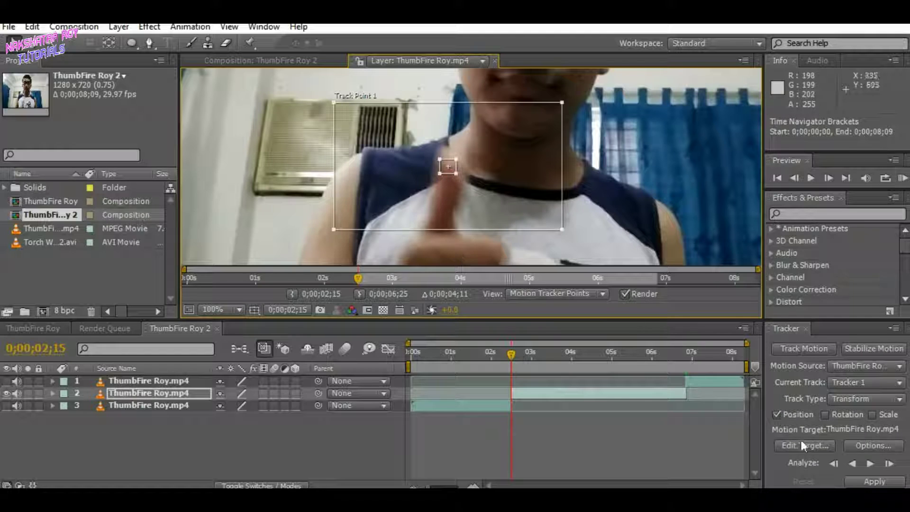
click(870, 462)
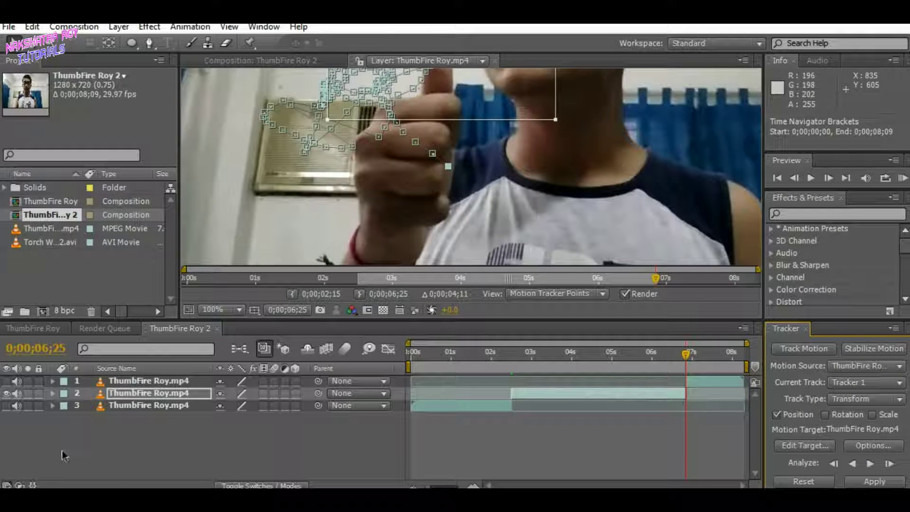
Step: Add a null object to the ThumbFire Roy 2 composition and rename it Thumb Null
right_click(81, 456)
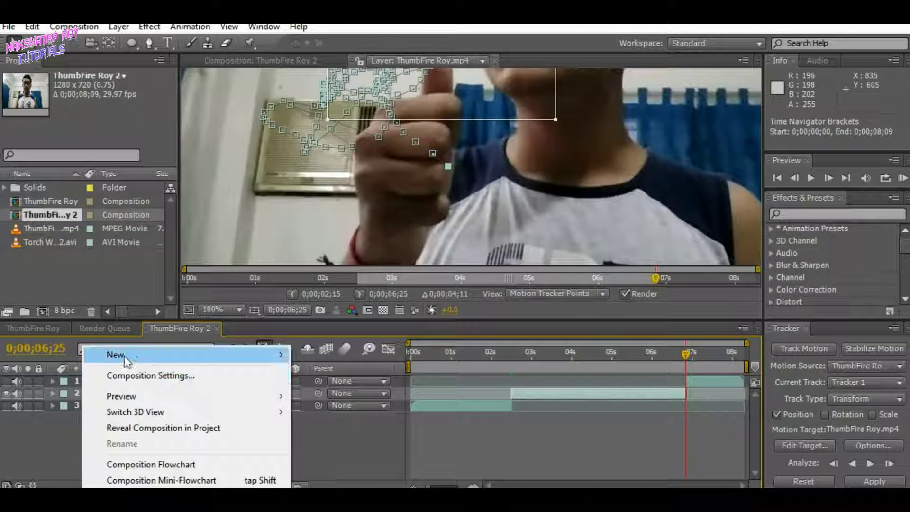
mouse_move(125, 356)
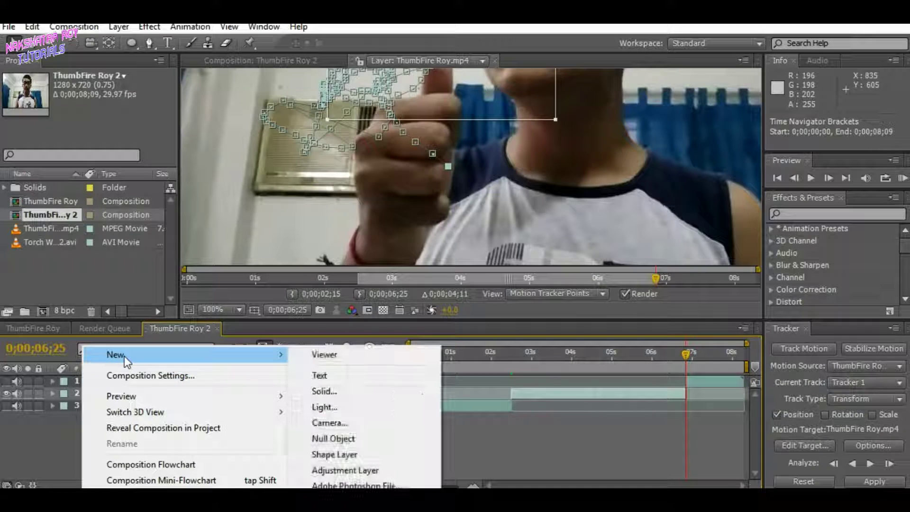
click(335, 439)
right_click(164, 384)
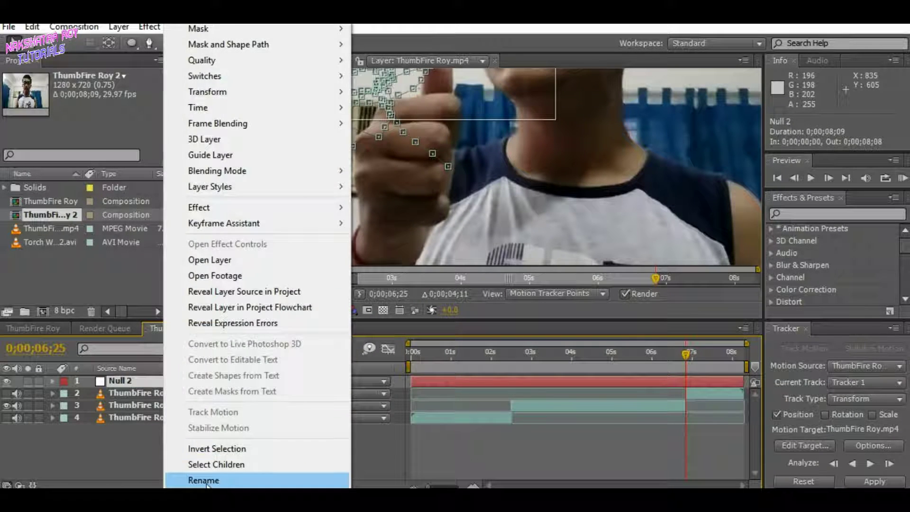
click(206, 479)
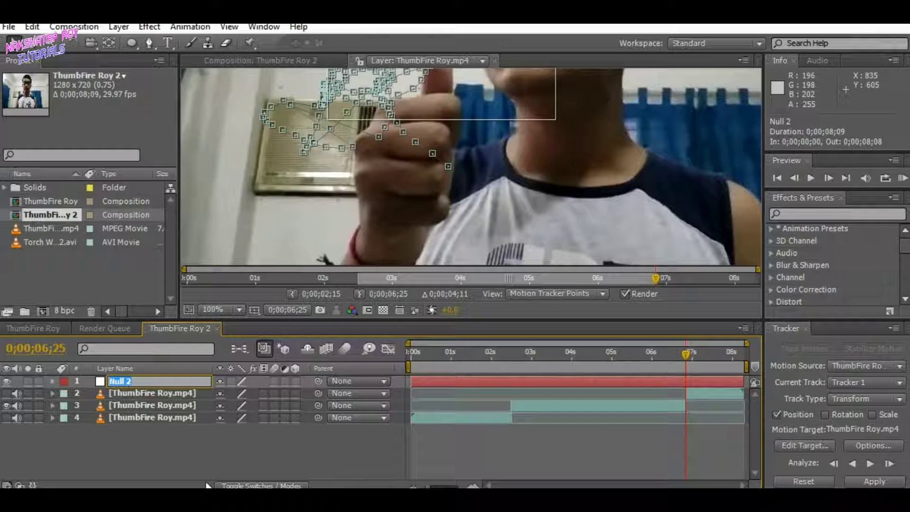
text(Thumb)
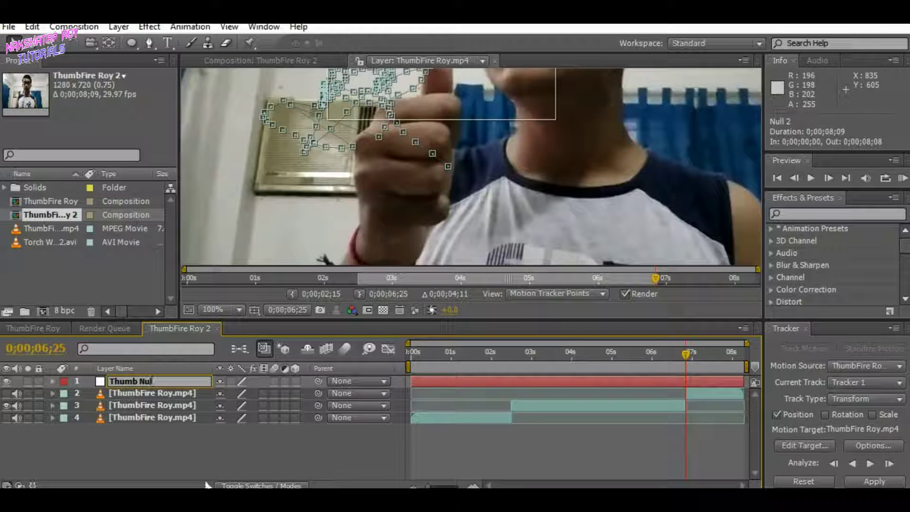
key(Return)
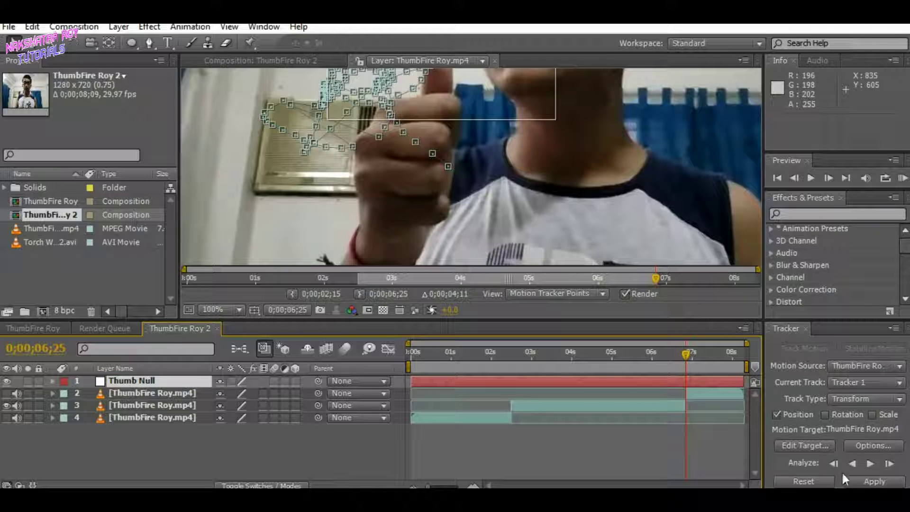
Step: Make Thumb Null the motion target and apply the tracking data to it in the X and Y dimensions
click(815, 444)
click(521, 172)
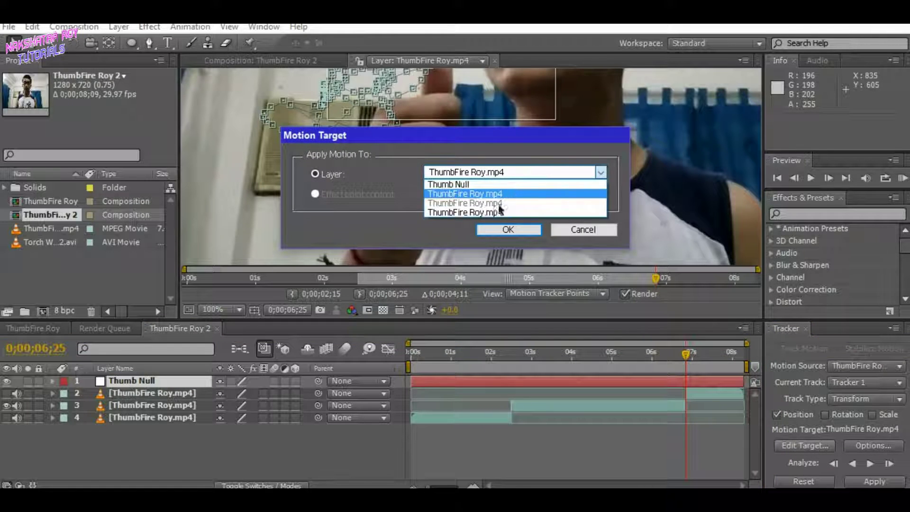
click(467, 182)
click(505, 228)
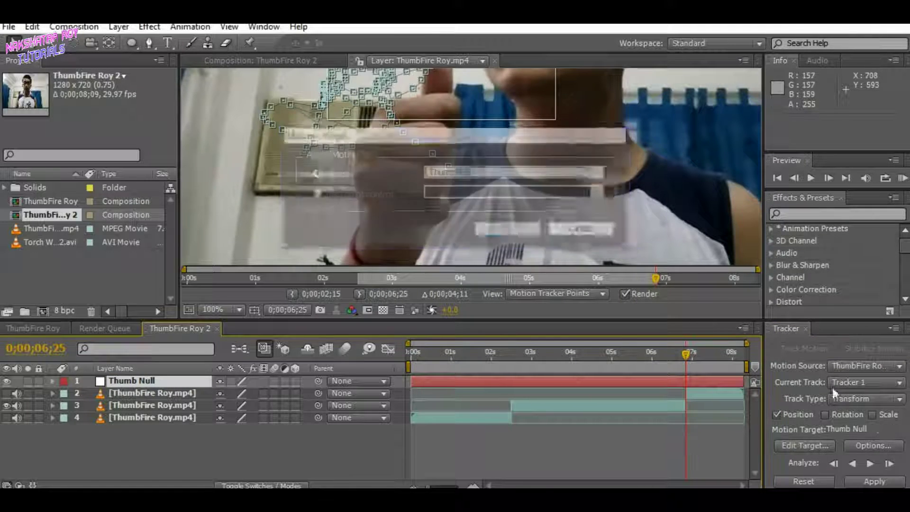
click(874, 481)
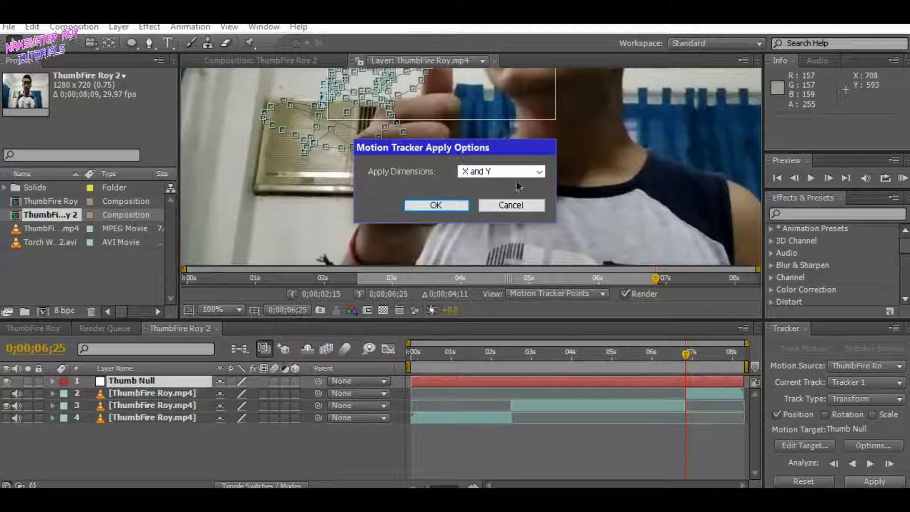
click(507, 171)
click(492, 180)
click(436, 205)
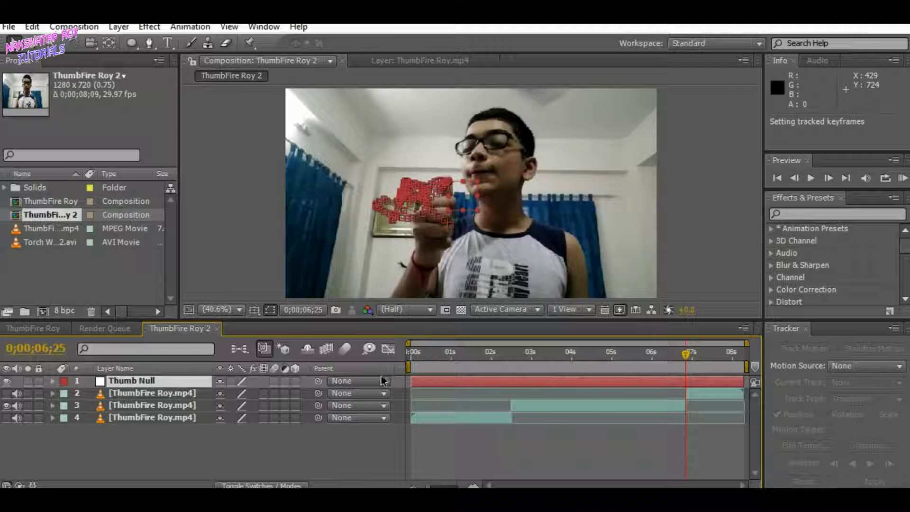
Step: Trim the Thumb Null layer to start at 0;00;02;15 and end at 0;00;06;25
drag(687, 355, 511, 355)
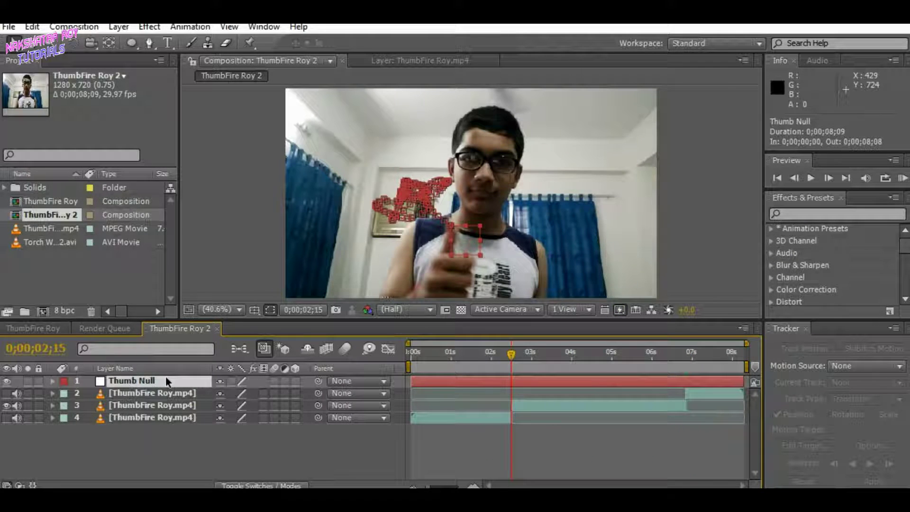
key(alt+bracketleft)
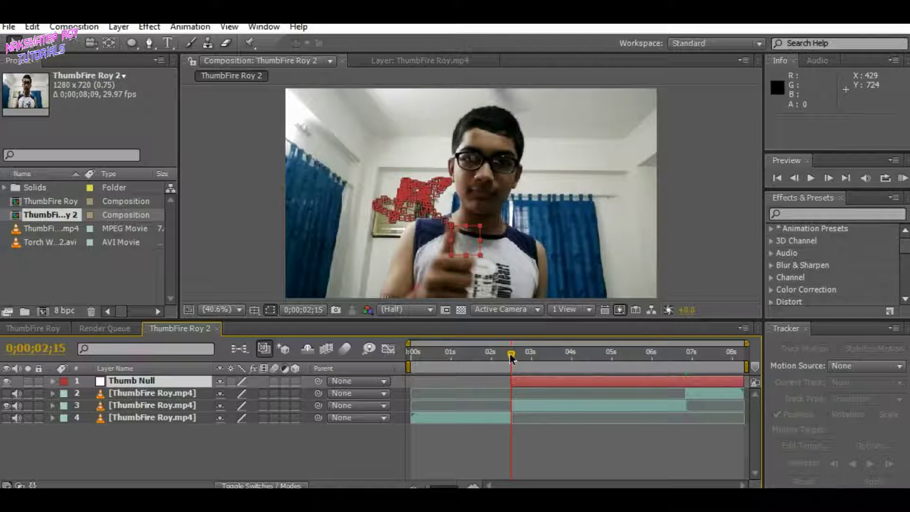
drag(511, 355, 686, 356)
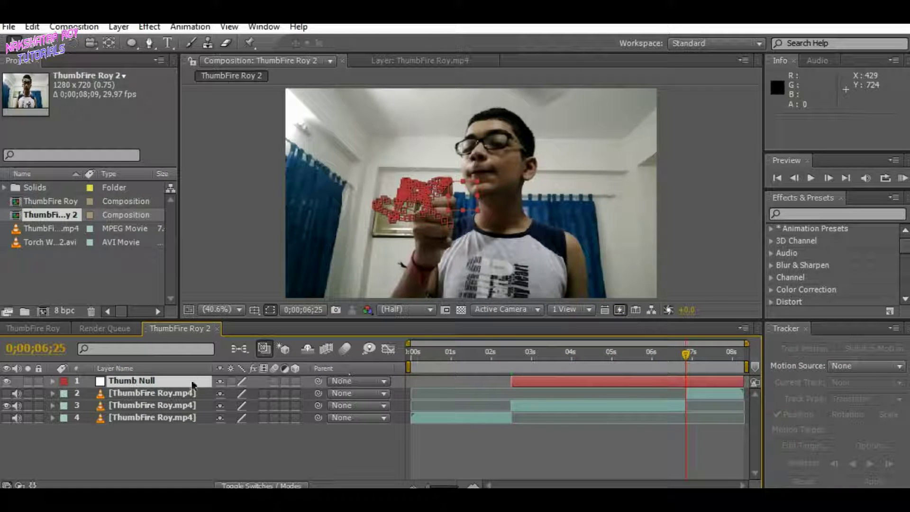
key(alt+bracketright)
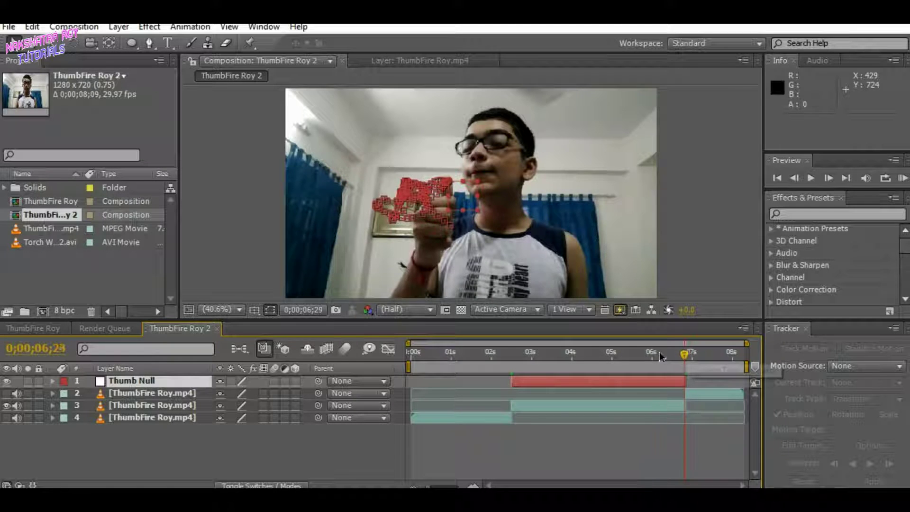
Step: Preview Thumb Null's tracked motion and close the Tracker to give the timeline more width
drag(656, 353, 568, 355)
click(167, 453)
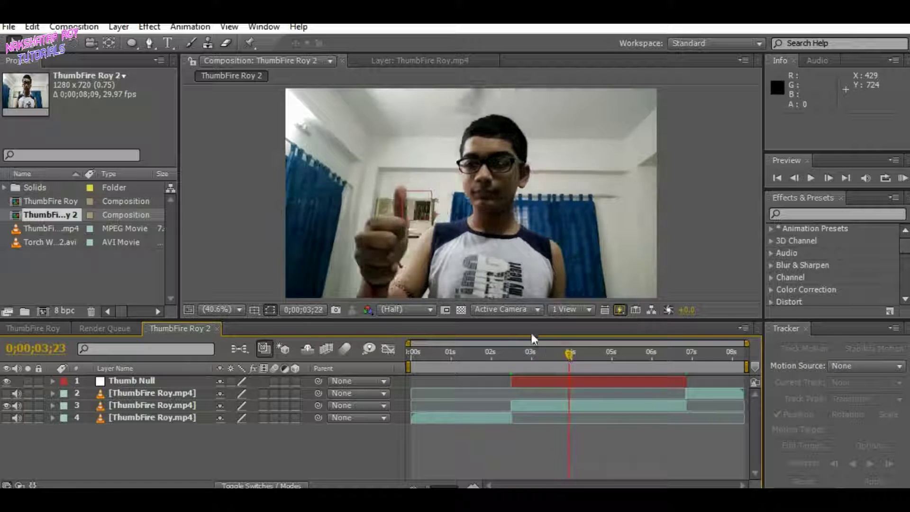
click(806, 328)
drag(672, 319, 671, 347)
drag(648, 382, 703, 383)
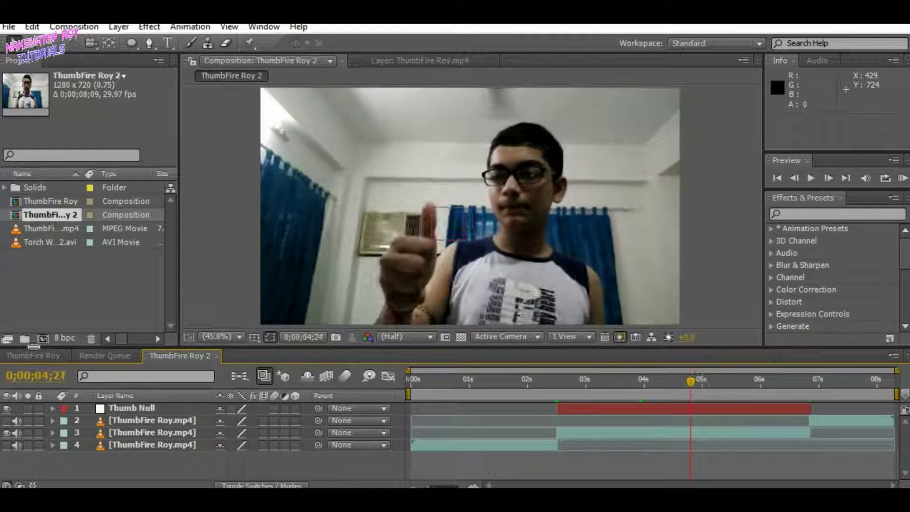
Step: Review how the flame and yellow glow follow the thumb in the finished ThumbFire Roy composition, then return to ThumbFire Roy 2
click(33, 355)
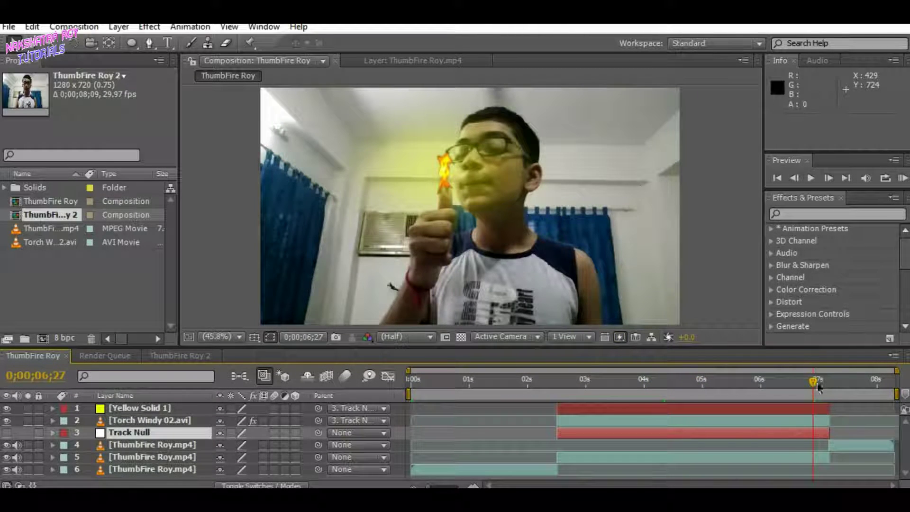
drag(815, 381, 621, 390)
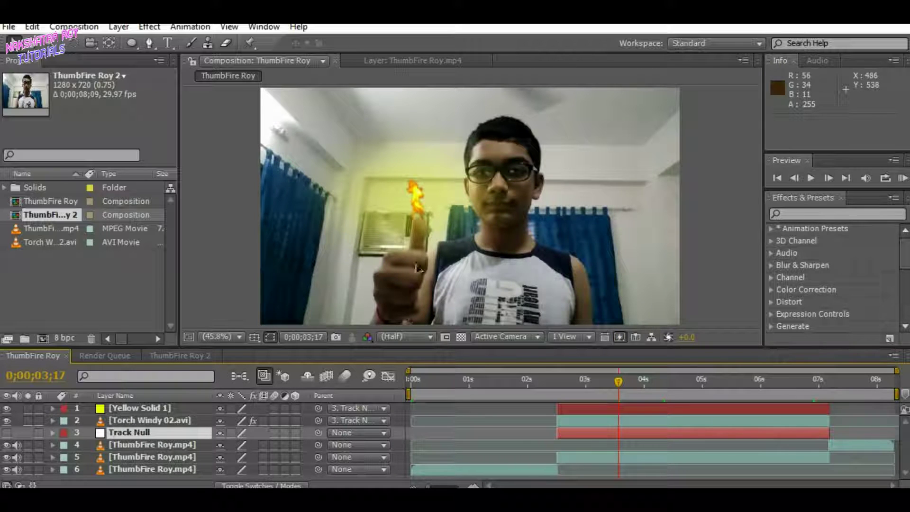
click(170, 359)
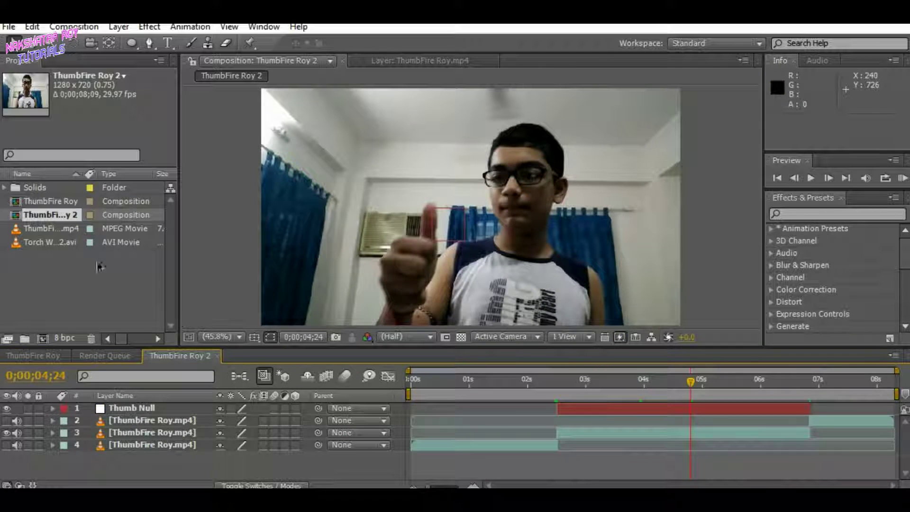
Step: Add the Torch Windy 02.avi footage above Thumb Null and scale it up to about 125% wide and 163% high
click(55, 231)
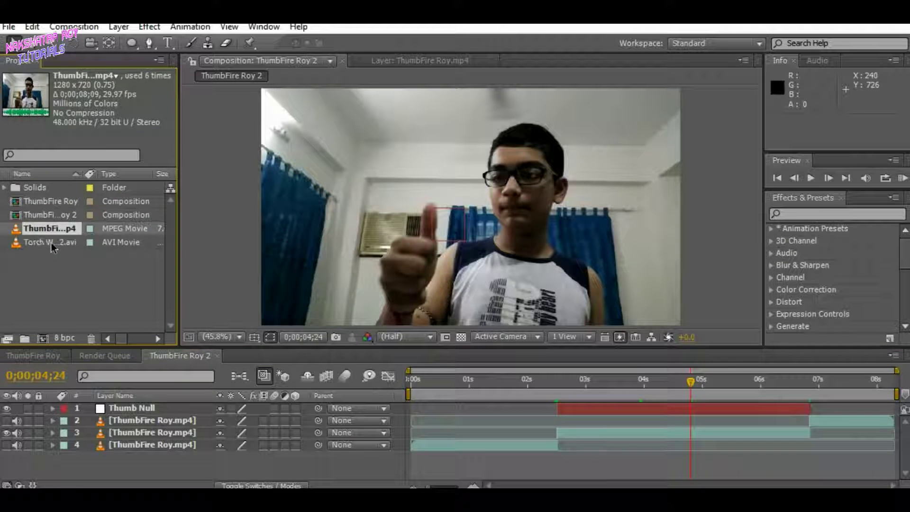
click(51, 242)
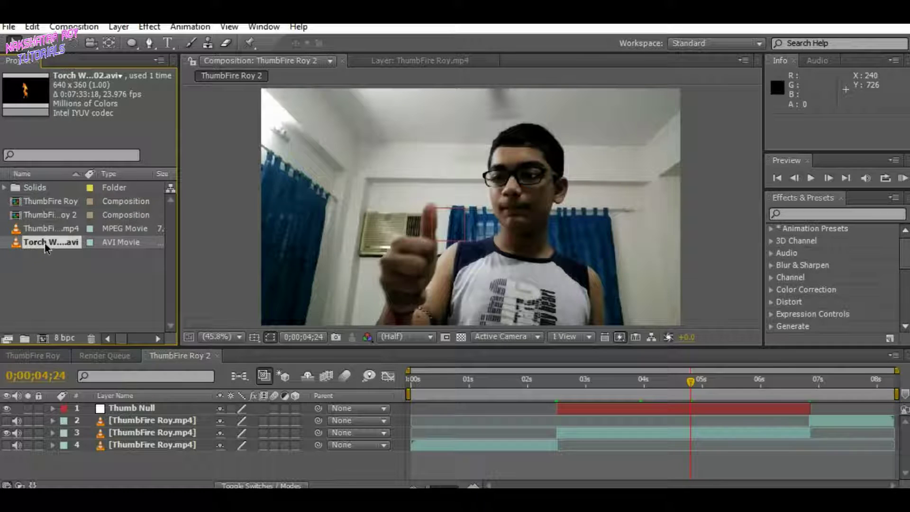
drag(44, 243, 62, 251)
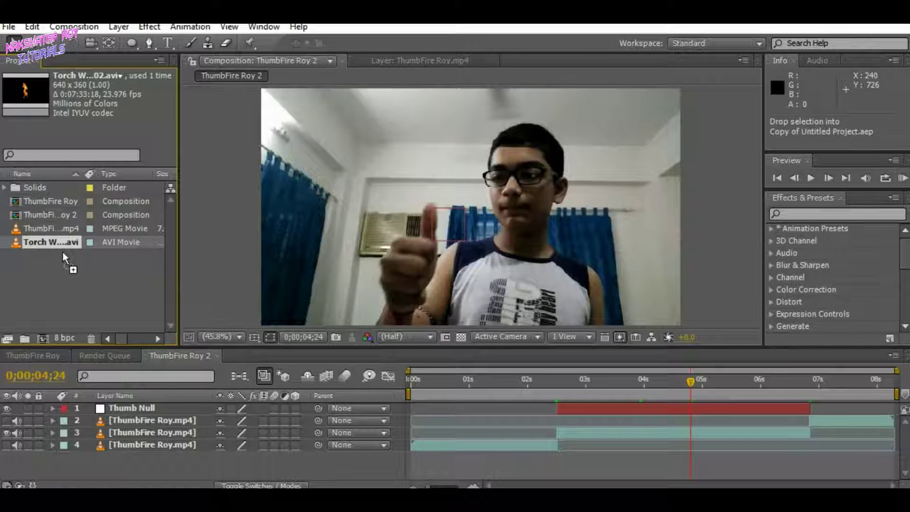
drag(106, 312, 152, 406)
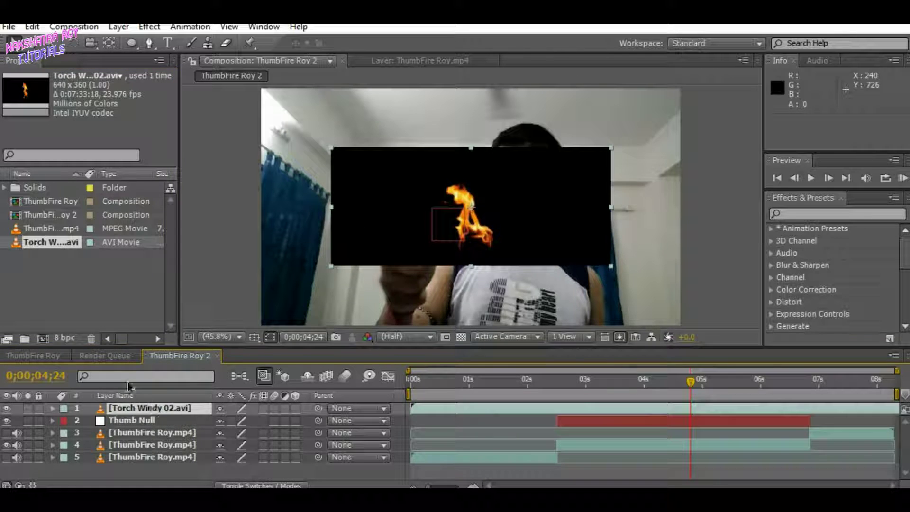
drag(332, 267, 297, 303)
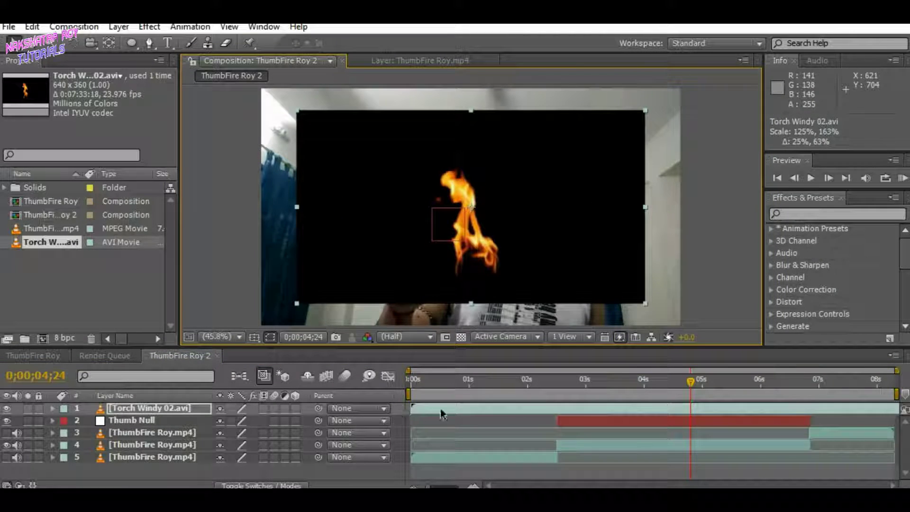
Step: Trim the Torch Windy 02.avi layer to run from 0;00;02;15 to 0;00;06;25 and scale it to about 124% wide and 169% high
drag(681, 386, 568, 387)
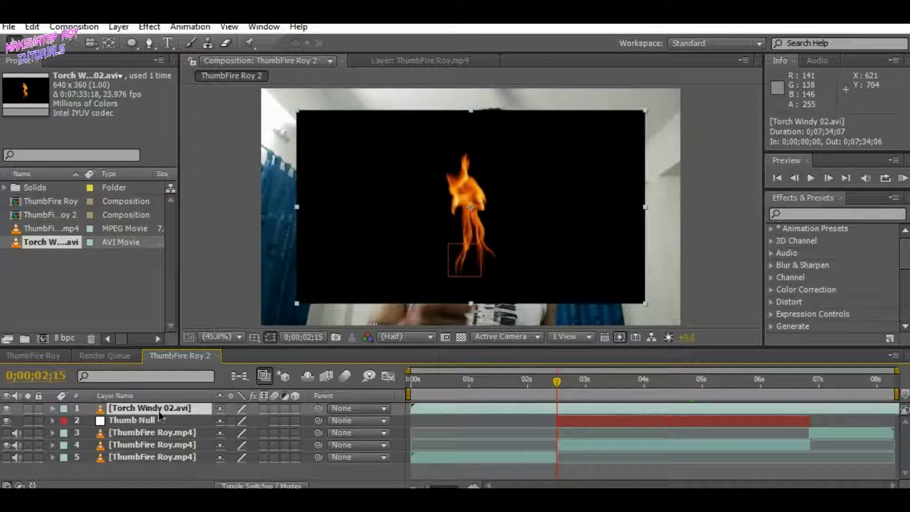
key(alt+bracketleft)
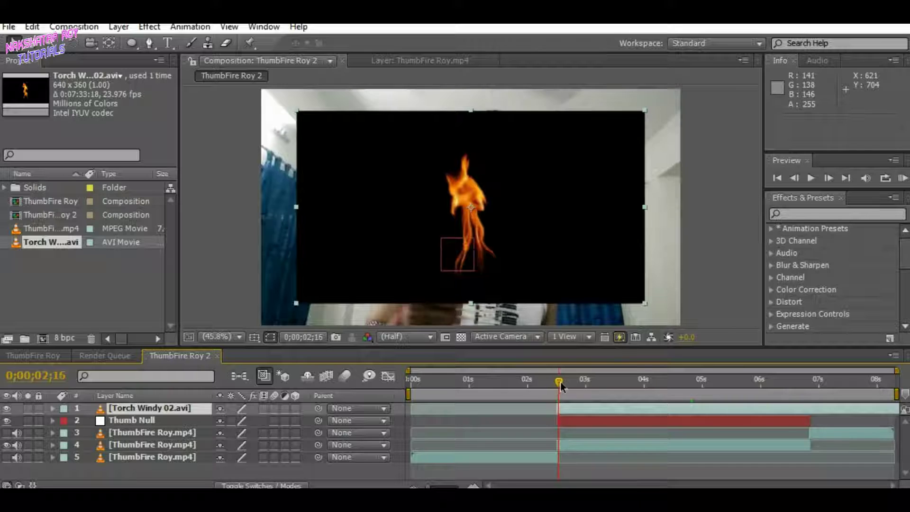
drag(560, 386, 821, 396)
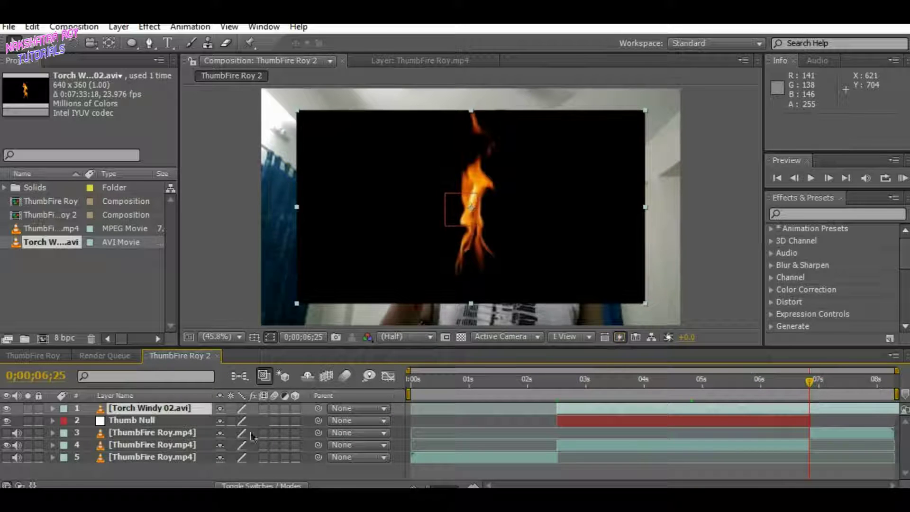
click(176, 408)
key(alt+])
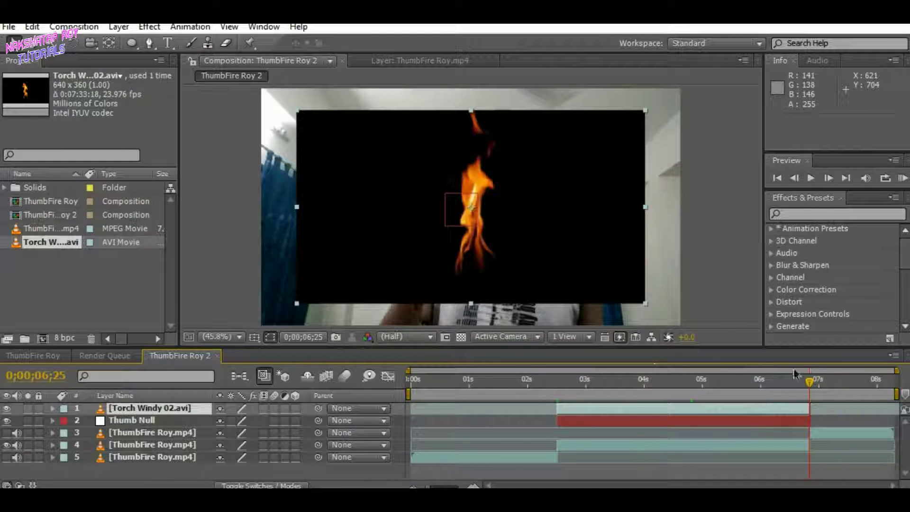
drag(811, 381, 562, 384)
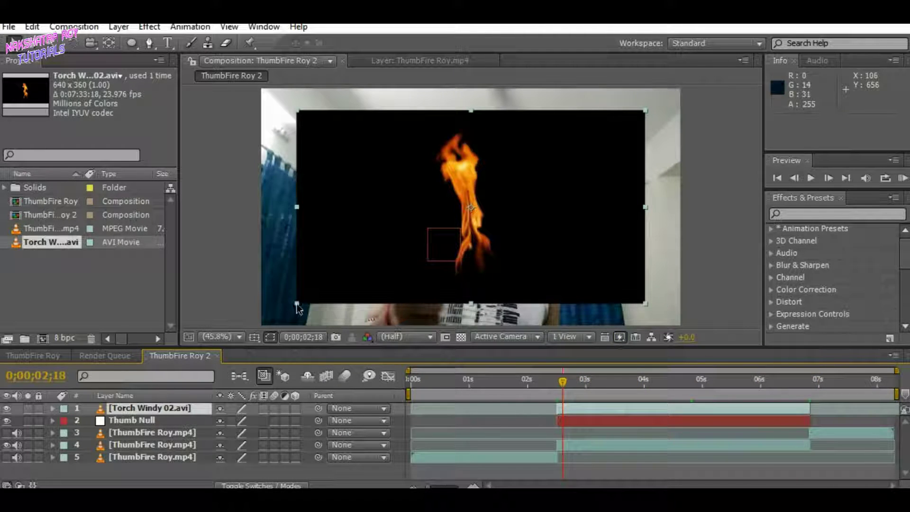
drag(297, 303, 298, 307)
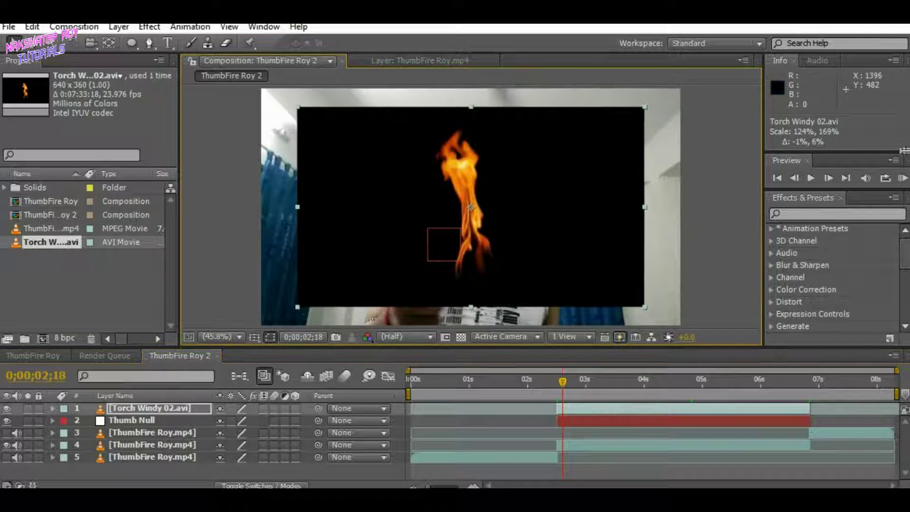
Step: Apply Linear Color Key to the Torch Windy 02.avi layer and sample its black background as the key color
click(839, 213)
text(Color Key)
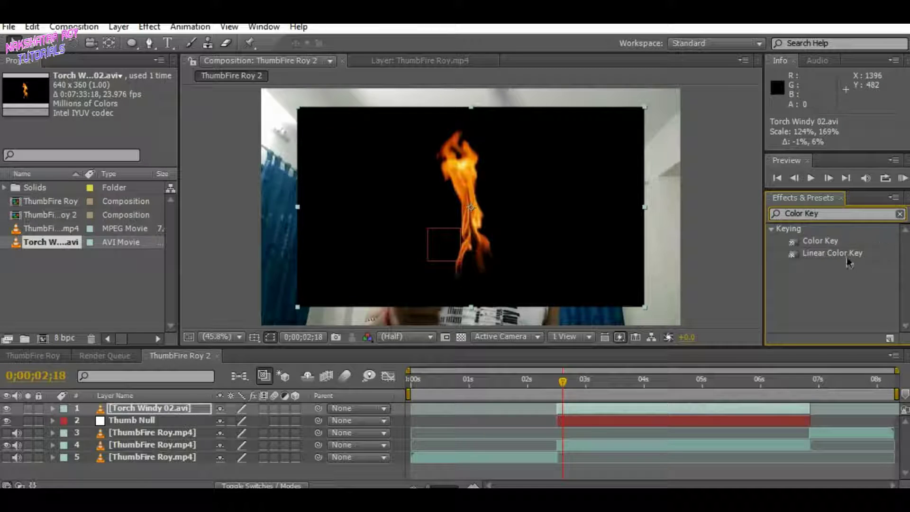
drag(849, 255, 168, 407)
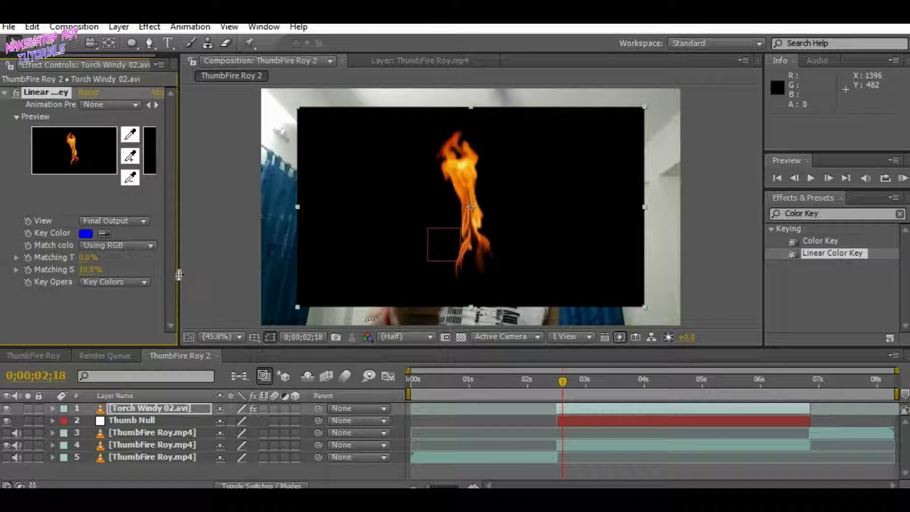
drag(175, 278, 129, 267)
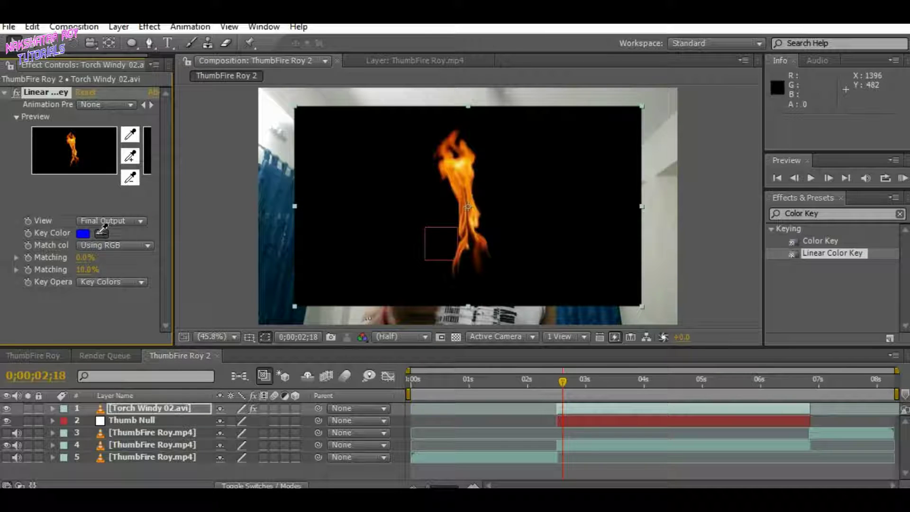
click(374, 163)
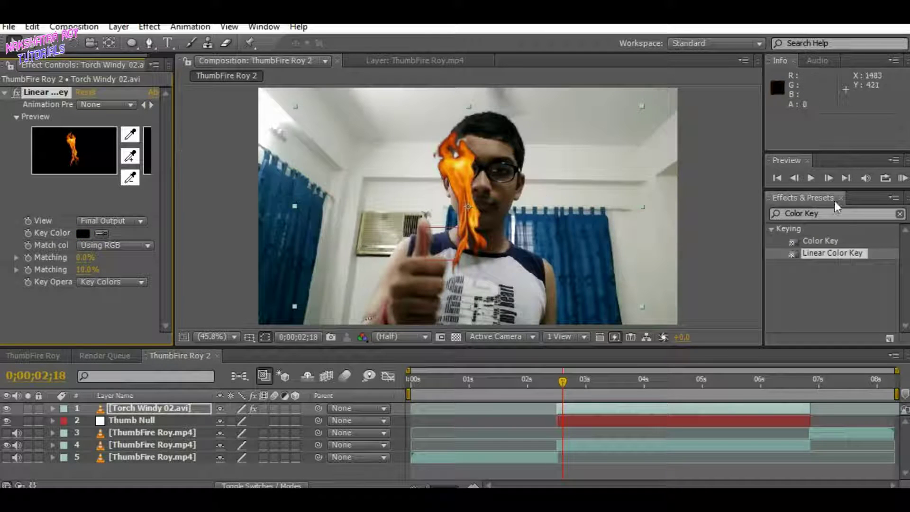
drag(830, 213, 719, 227)
text(g)
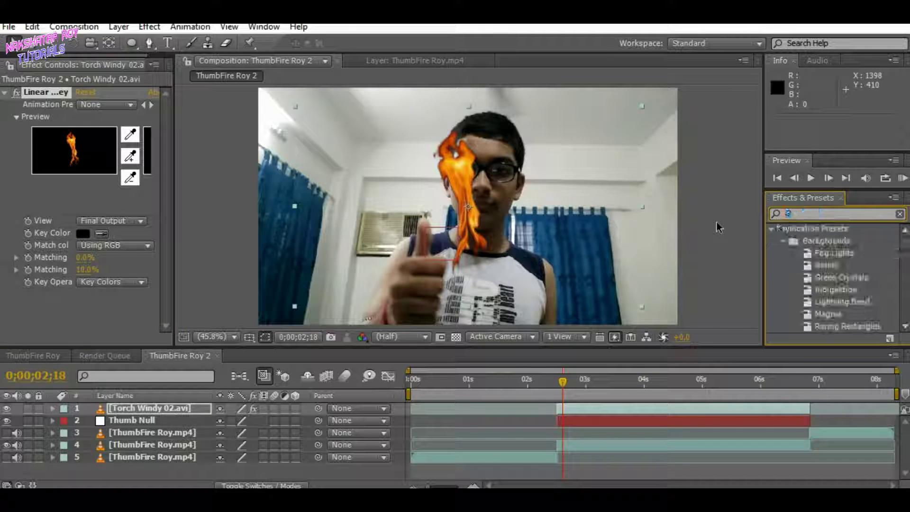
text(Low)
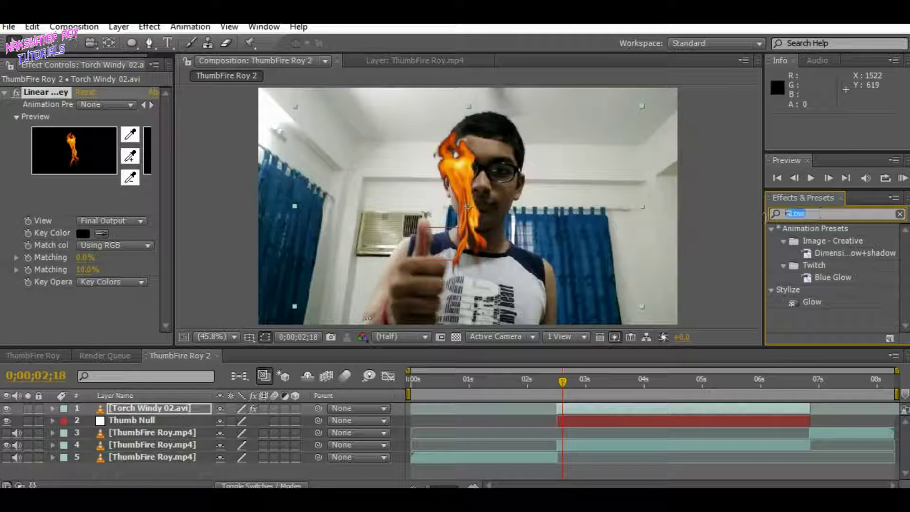
Step: Apply Brightness & Contrast to the Torch Windy 02.avi layer and set Brightness to 99
text(Brig)
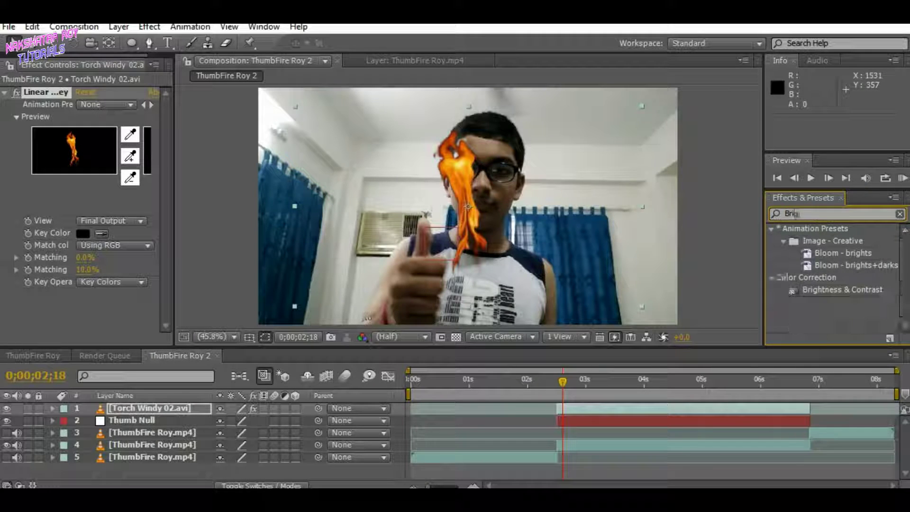
text(htn)
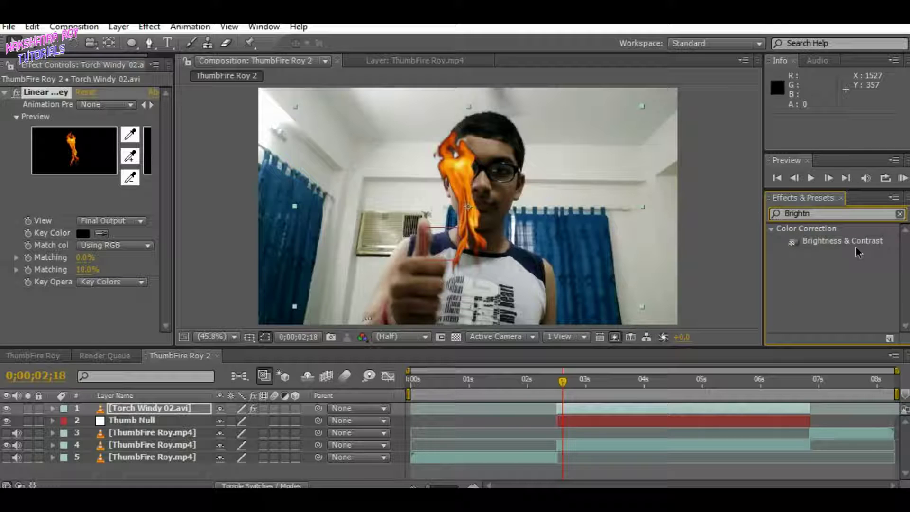
drag(856, 247, 161, 410)
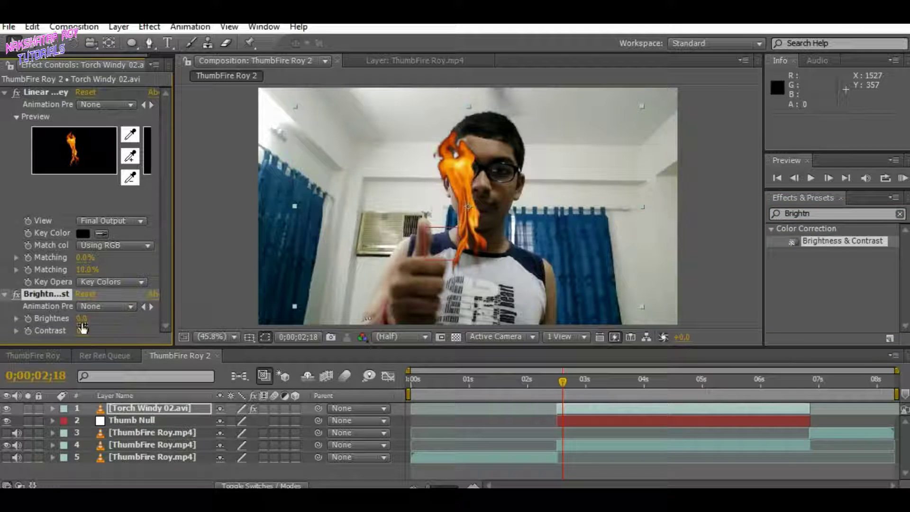
drag(81, 319, 144, 314)
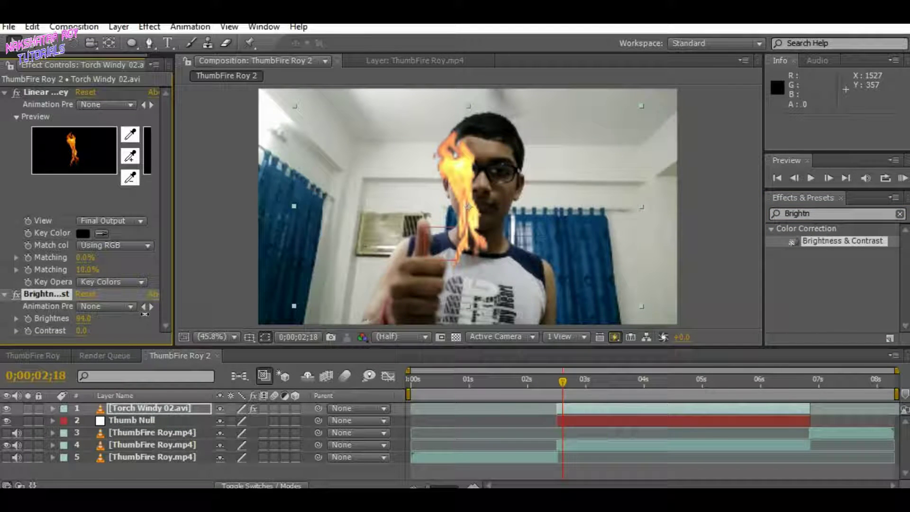
Step: Apply Fast Blur to the Torch Windy 02.avi layer and set Blurriness to 1.5
click(852, 214)
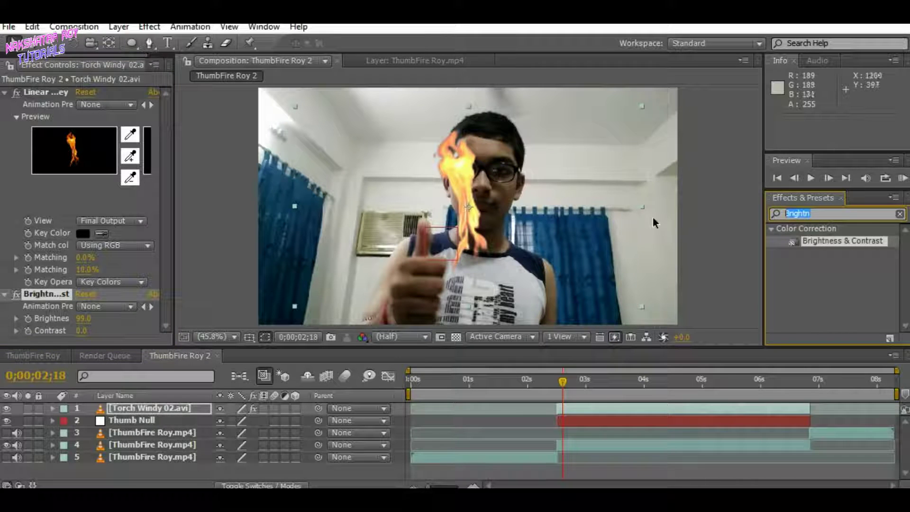
text(Fast)
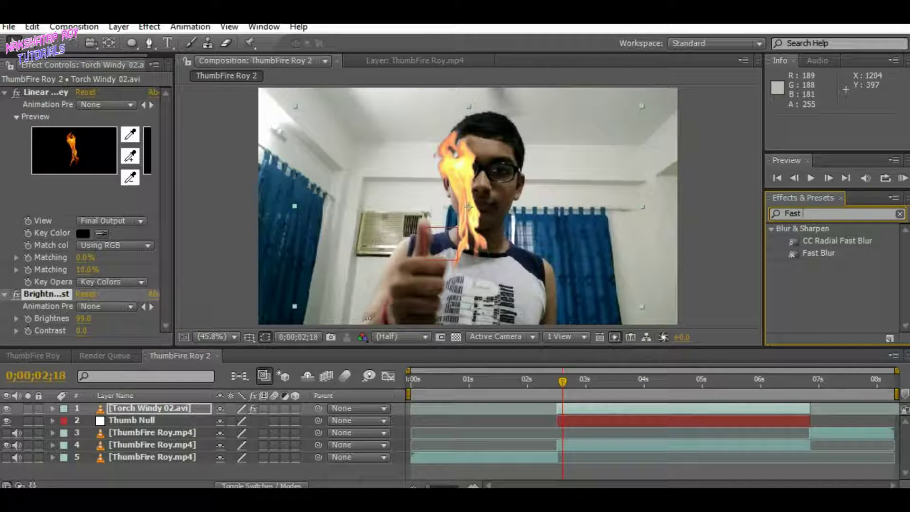
text( Blur)
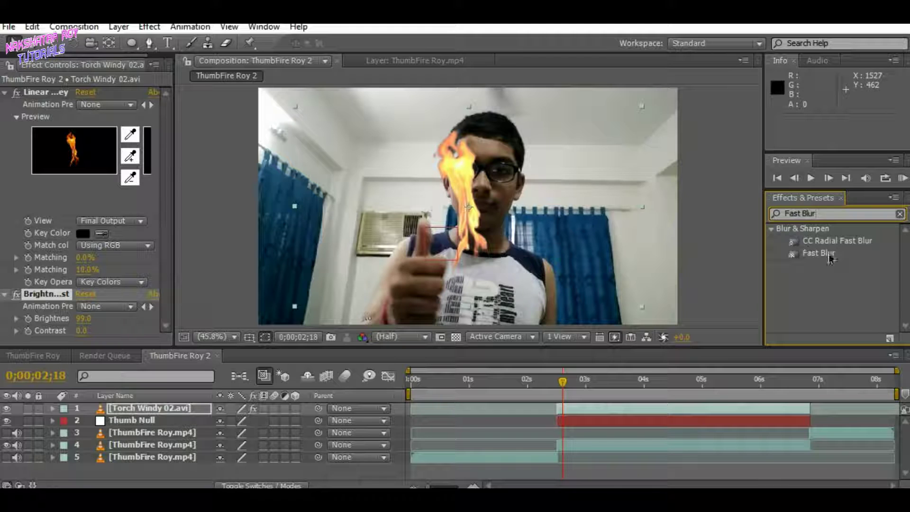
drag(824, 253, 161, 409)
drag(86, 312, 84, 312)
click(83, 313)
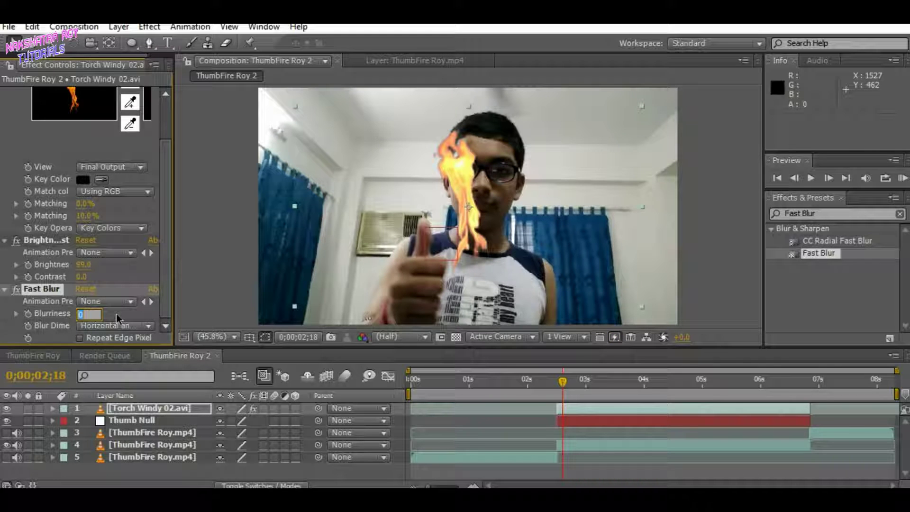
click(157, 317)
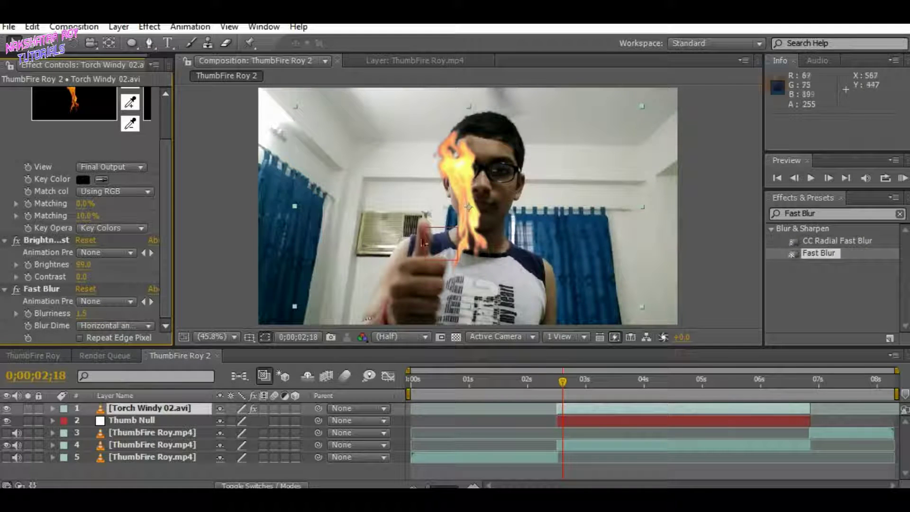
Step: Shrink the flame and place it on the tip of the thumb at about 500, 358 in the frame at 0;00;02;18
drag(505, 189, 459, 221)
drag(593, 141, 514, 190)
drag(442, 237, 444, 200)
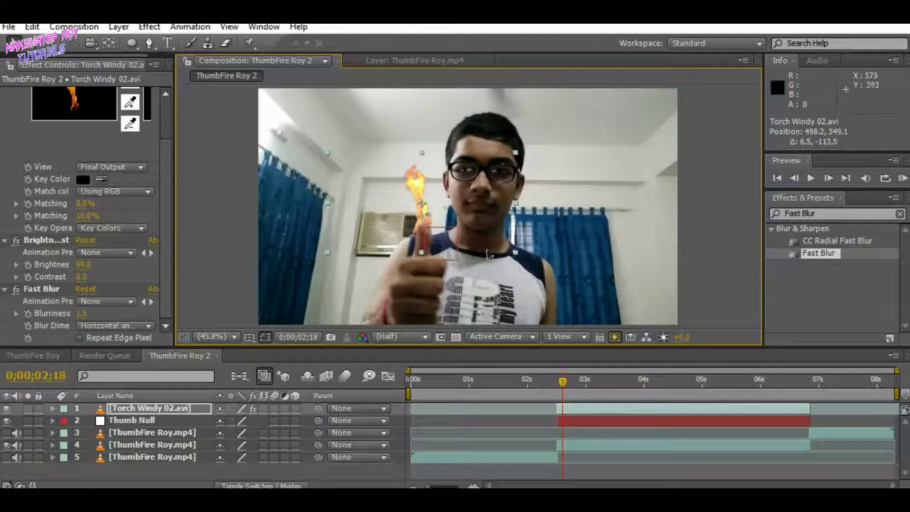
mouse_move(515, 254)
mouse_down()
mouse_move(490, 247)
mouse_move(503, 245)
mouse_up()
drag(457, 189, 453, 191)
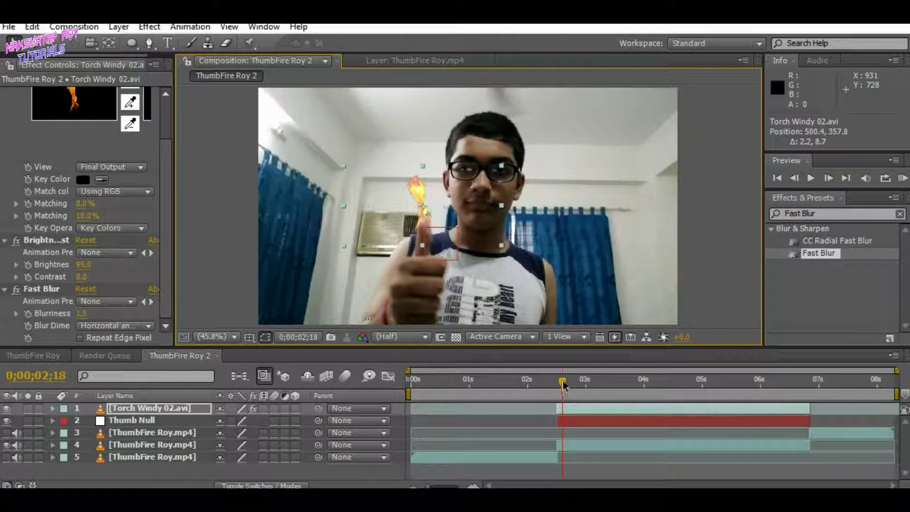
Step: At 0;00;02;15, move the flame onto the thumb tip at about 570, 397 and parent its layer to Thumb Null
drag(562, 381, 556, 383)
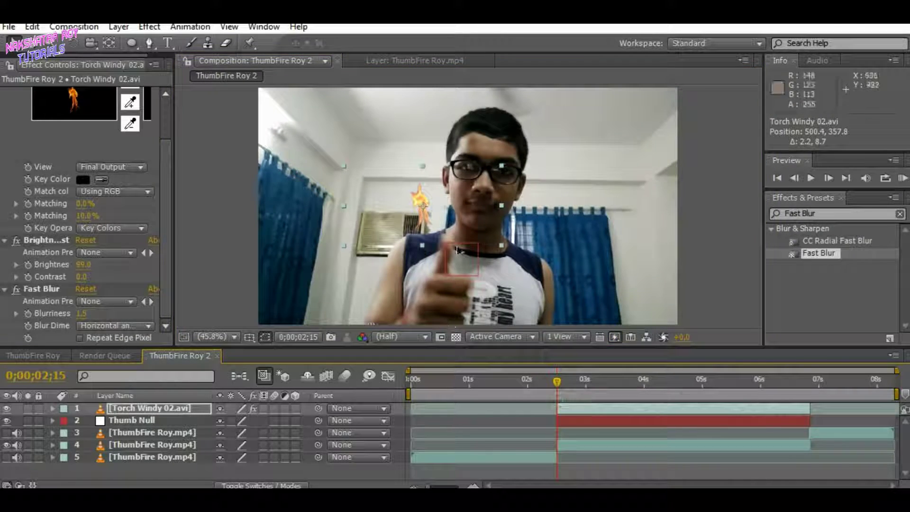
drag(451, 215, 475, 231)
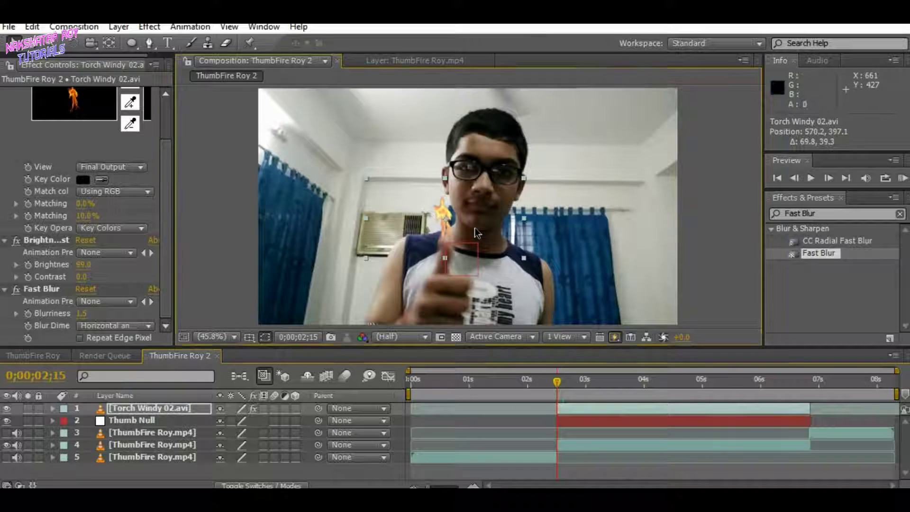
click(161, 410)
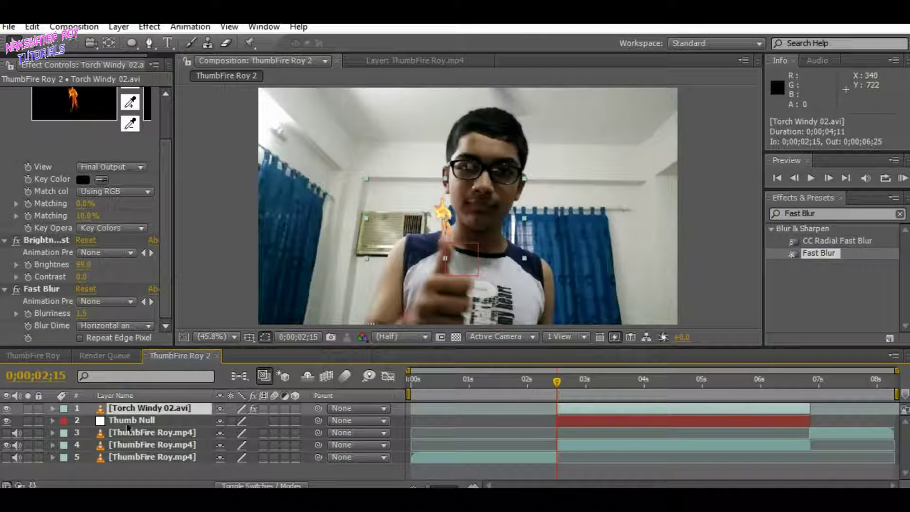
mouse_move(558, 384)
mouse_down()
mouse_move(685, 385)
mouse_move(563, 390)
mouse_up()
drag(317, 408, 154, 423)
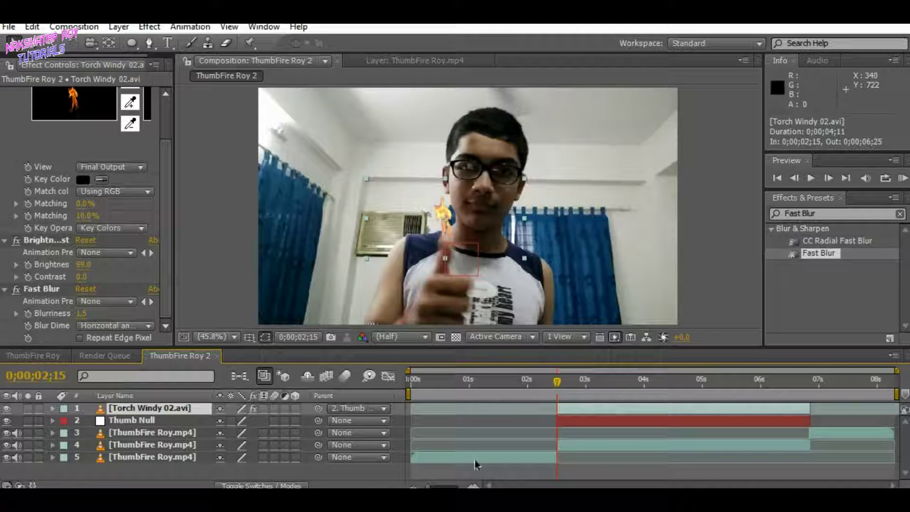
Step: Hide the Thumb Null layer and scrub to 0;00;04;09 to check how the flame follows the thumb
click(312, 475)
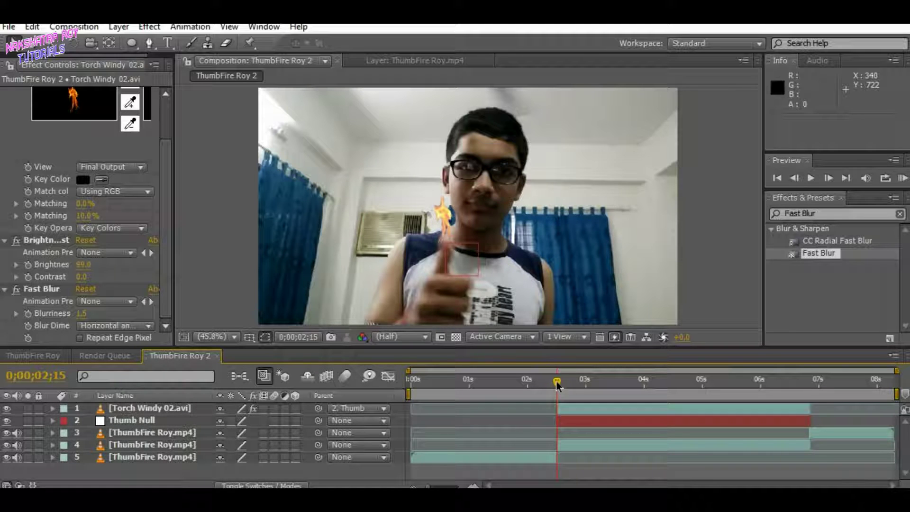
click(7, 420)
drag(557, 383, 661, 382)
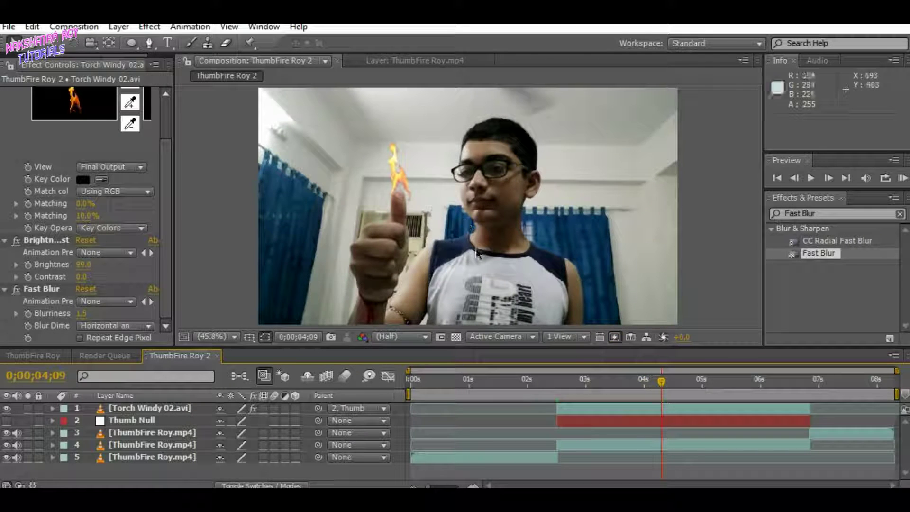
Step: Make the flame slightly smaller and seat it on the thumb tip at position about -0.3, -52.6 at 0;00;04;09
click(190, 408)
drag(430, 169, 427, 174)
drag(313, 219, 329, 219)
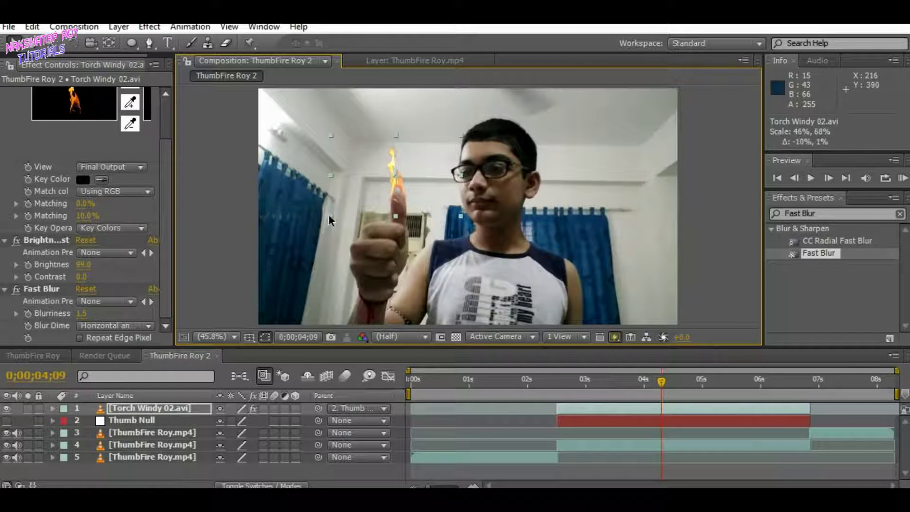
drag(441, 180, 443, 183)
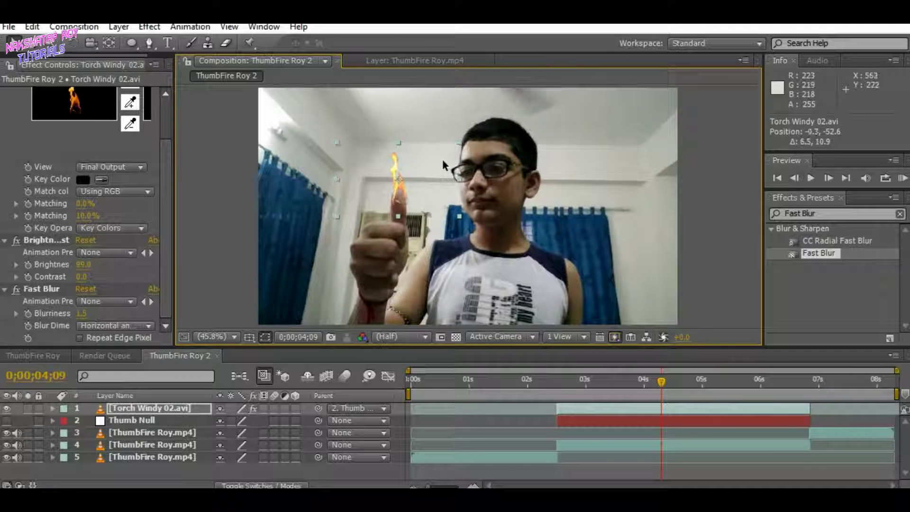
Step: Check the adjusted flame back at 0;00;02;15, then open the ThumbFire Roy composition to examine its yellow glow
drag(662, 382, 564, 388)
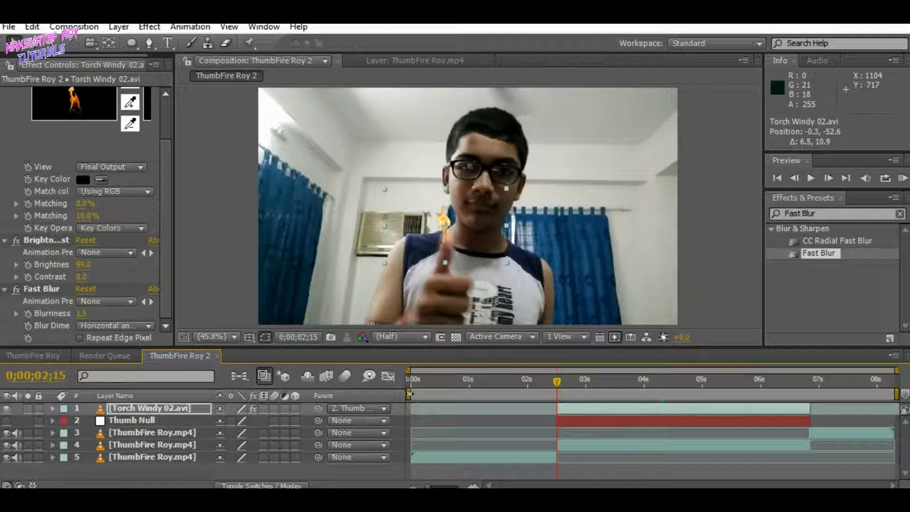
click(259, 474)
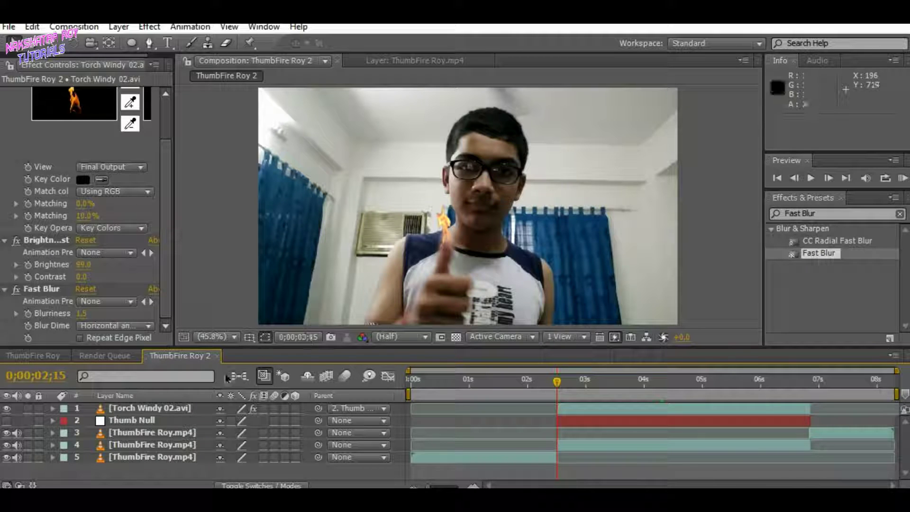
right_click(81, 473)
key(Escape)
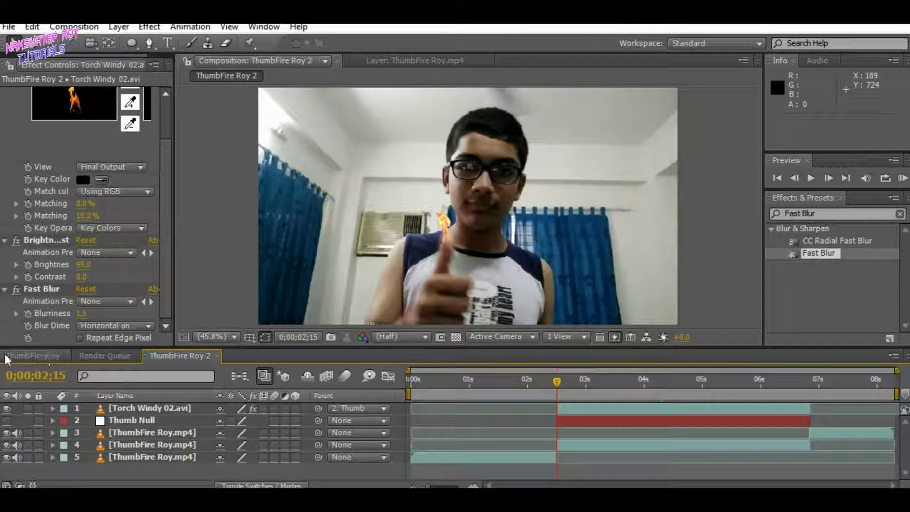
click(21, 354)
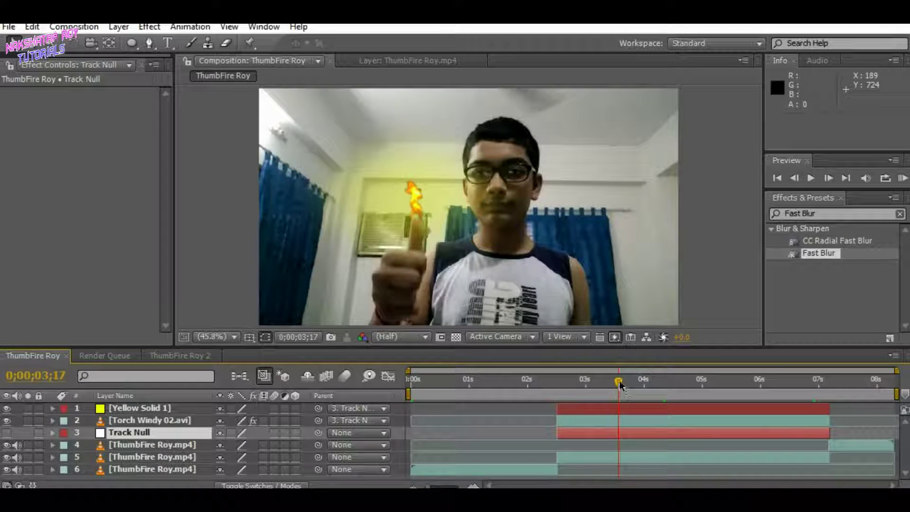
Step: Return to 0;00;02;15 and examine the mask feather and opacity settings of the Yellow Solid 1 layer
drag(618, 381, 557, 380)
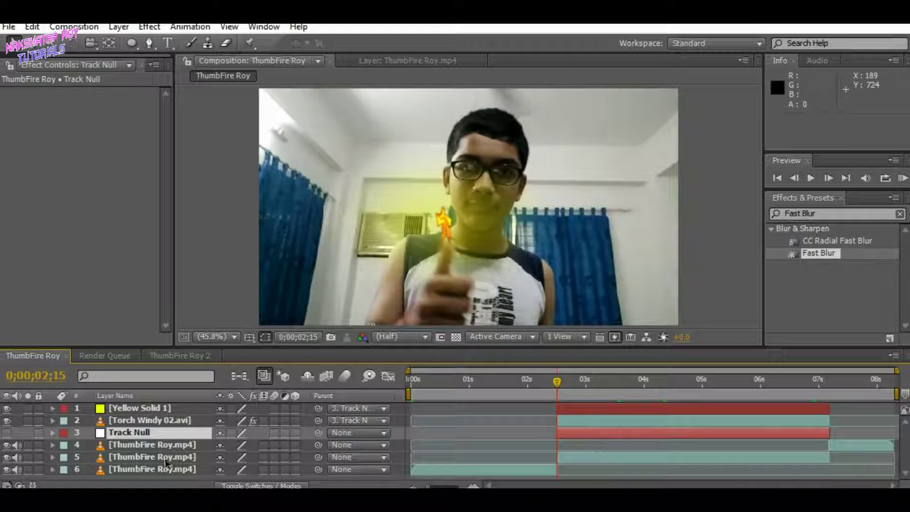
click(129, 408)
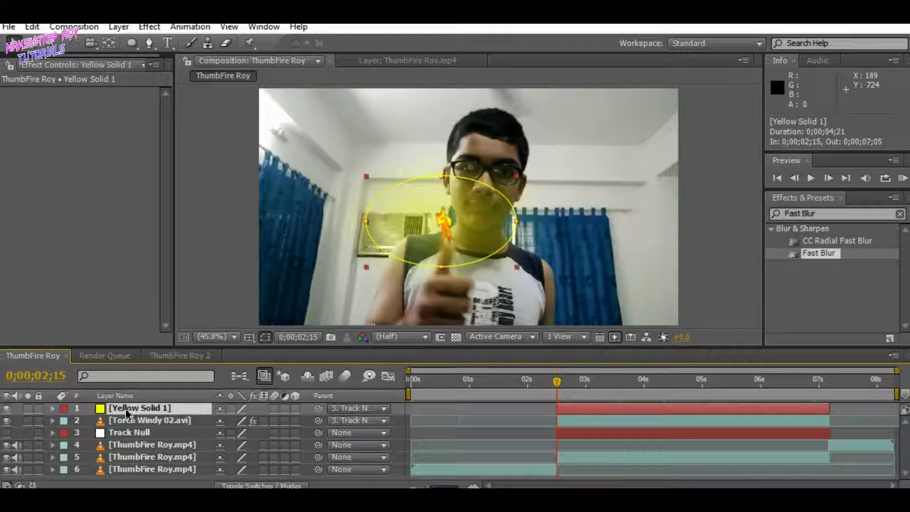
click(52, 408)
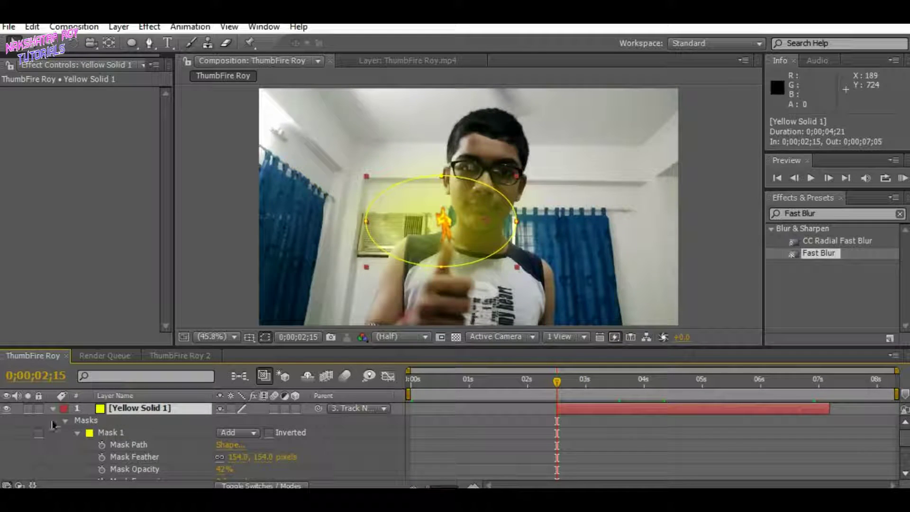
Step: In the ThumbFire Roy 2 composition, create a 1280 × 720 px solid whose yellow colour is sampled from the flame
click(179, 356)
right_click(156, 473)
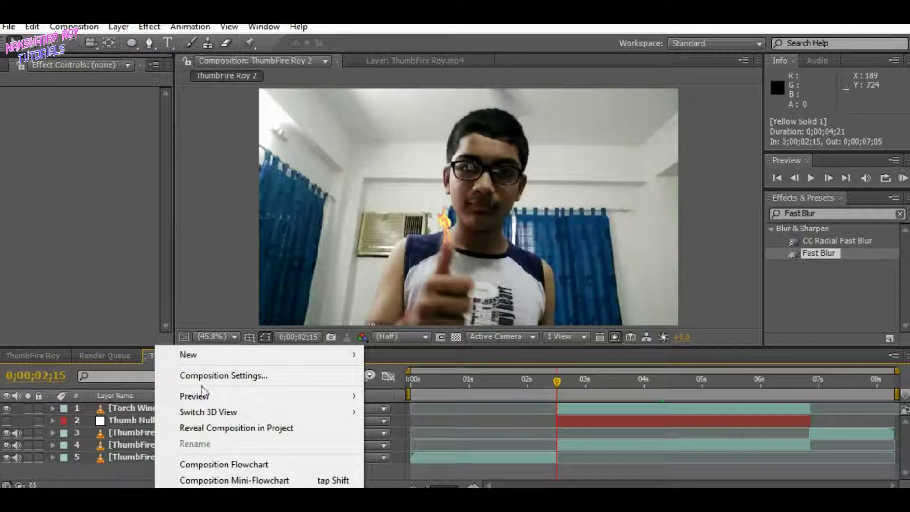
mouse_move(197, 360)
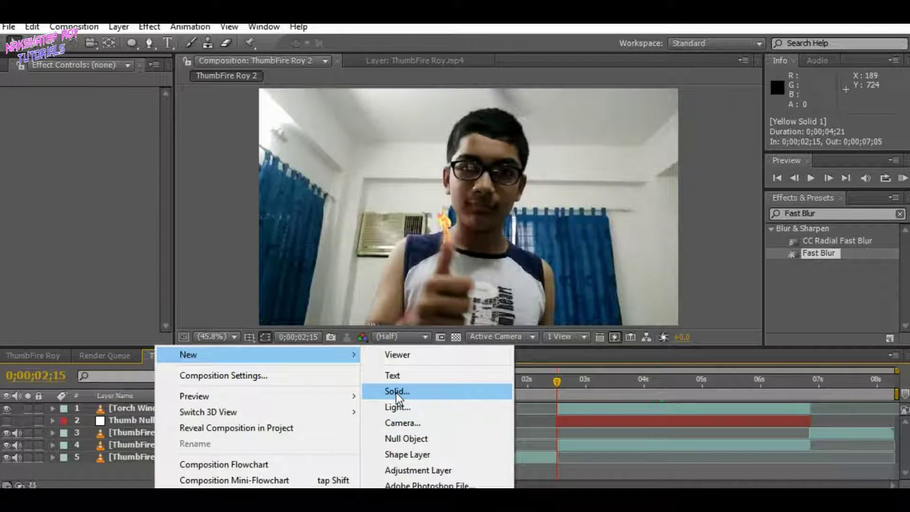
click(396, 391)
drag(406, 122, 711, 75)
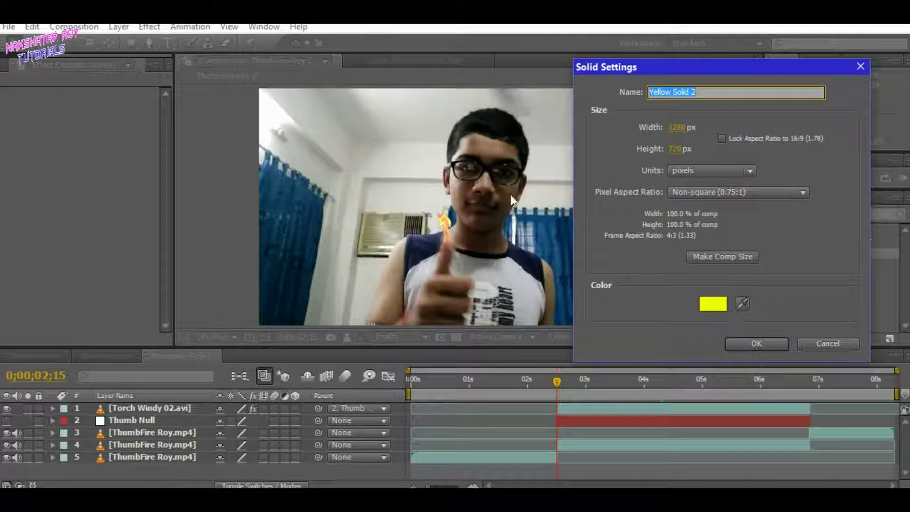
click(741, 302)
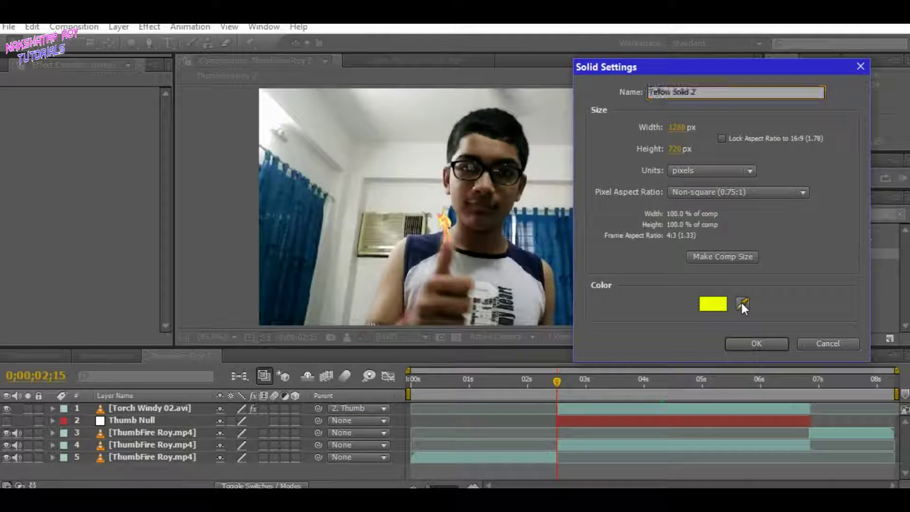
click(446, 220)
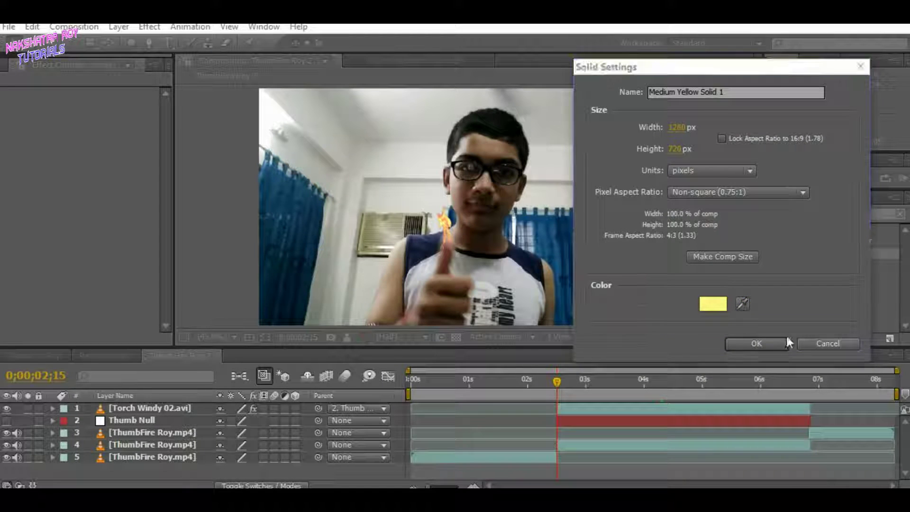
click(765, 344)
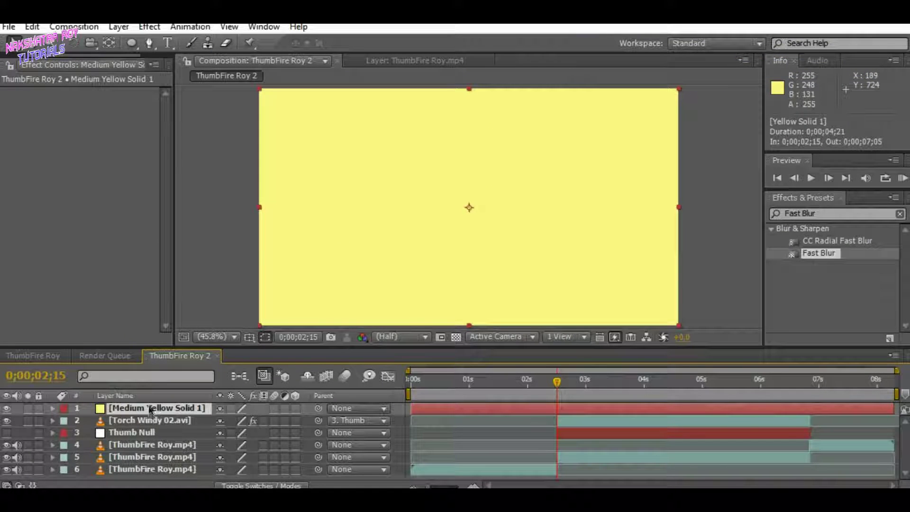
Step: Temporarily hide the yellow solid while drawing an elliptical mask on it, about 482 by 214 px, around the flame
click(7, 408)
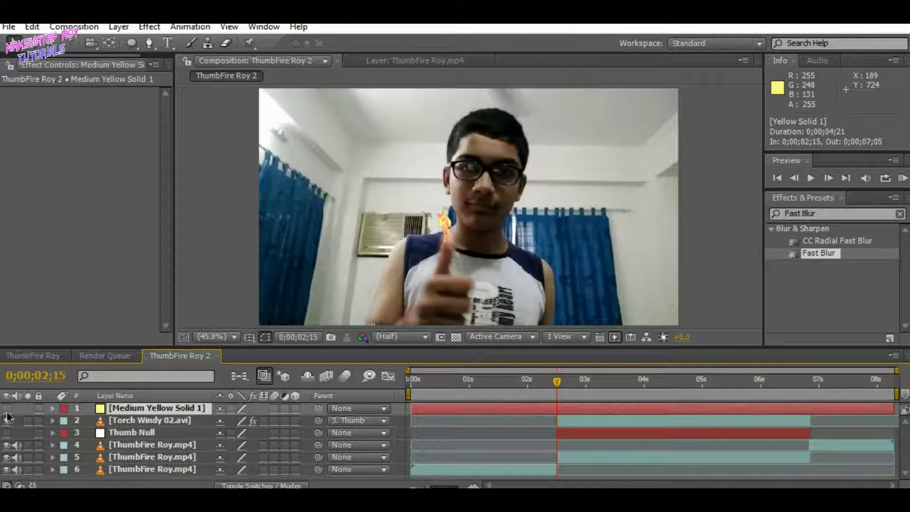
click(149, 43)
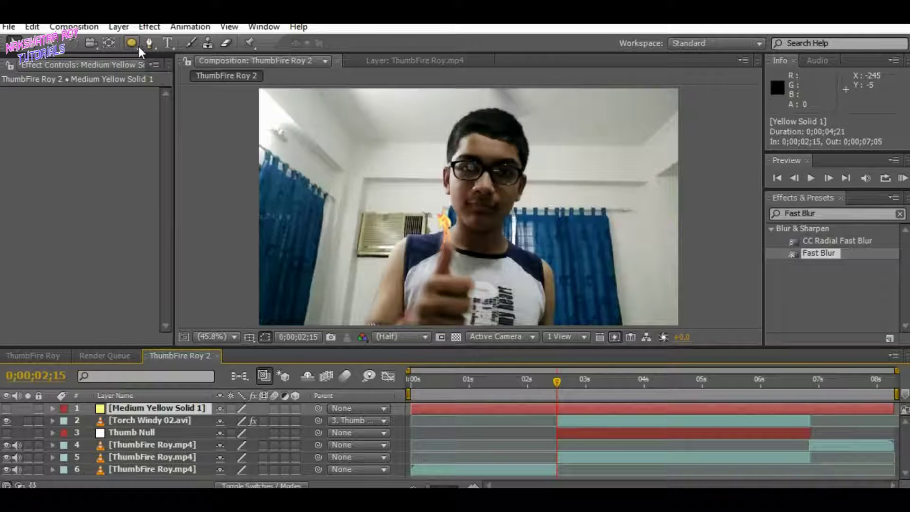
click(132, 44)
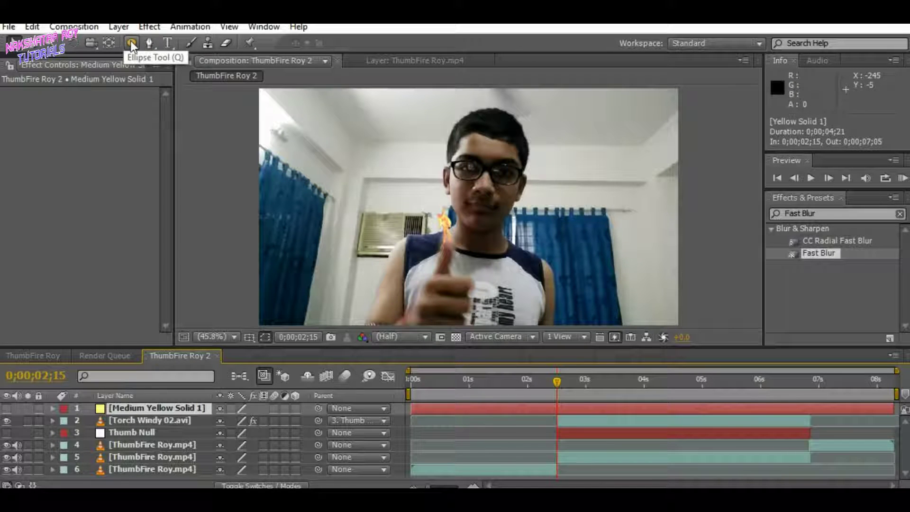
click(131, 44)
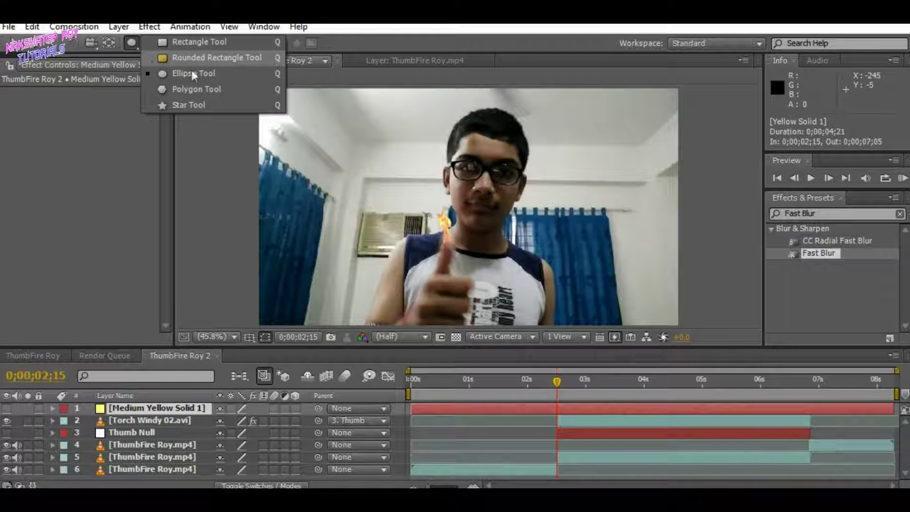
click(191, 73)
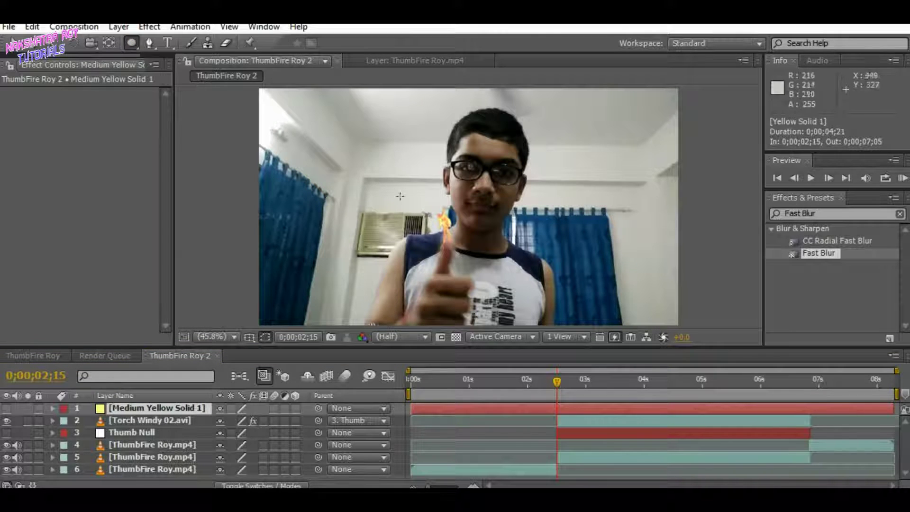
drag(373, 191, 528, 257)
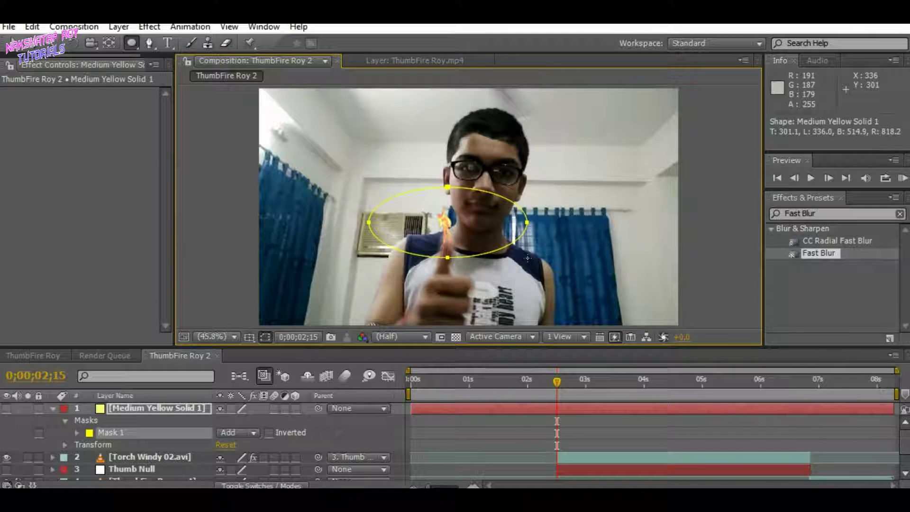
click(55, 408)
click(7, 408)
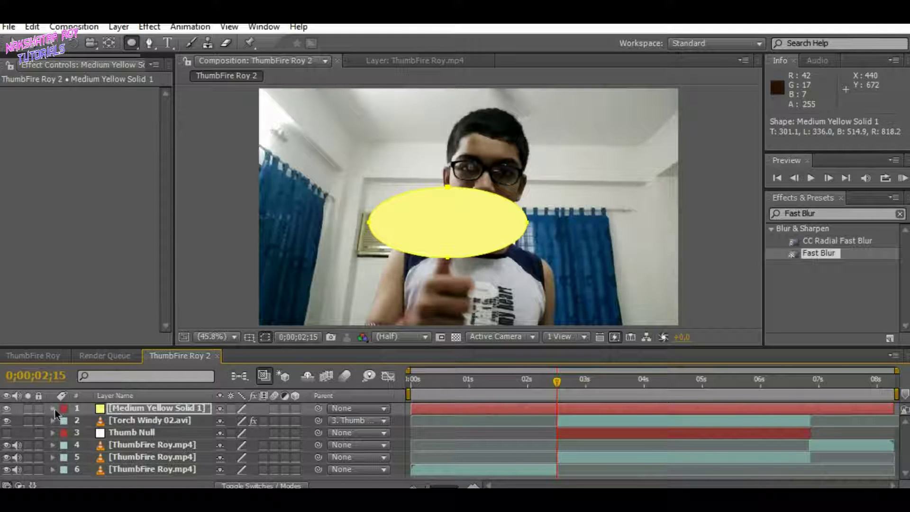
Step: Set the elliptical mask's feather to 127 pixels and its opacity to 55% to soften the glow
click(52, 408)
click(77, 432)
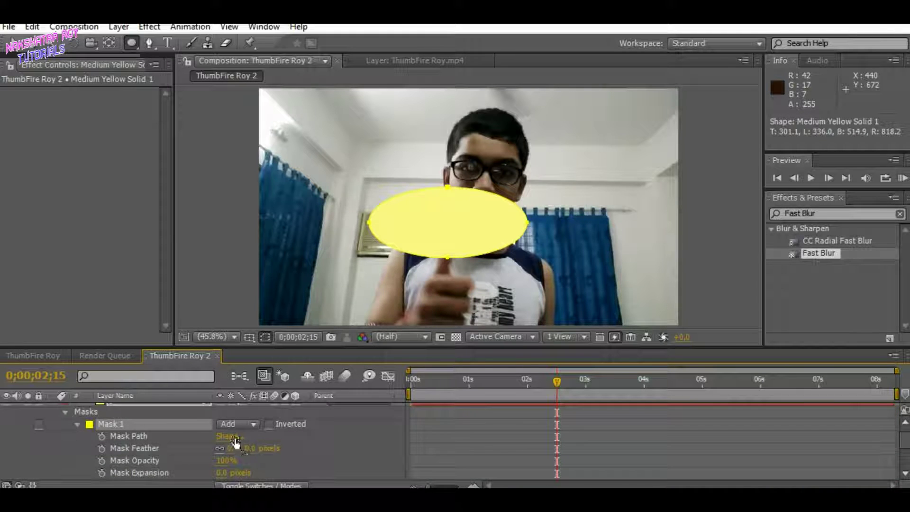
drag(246, 448, 341, 449)
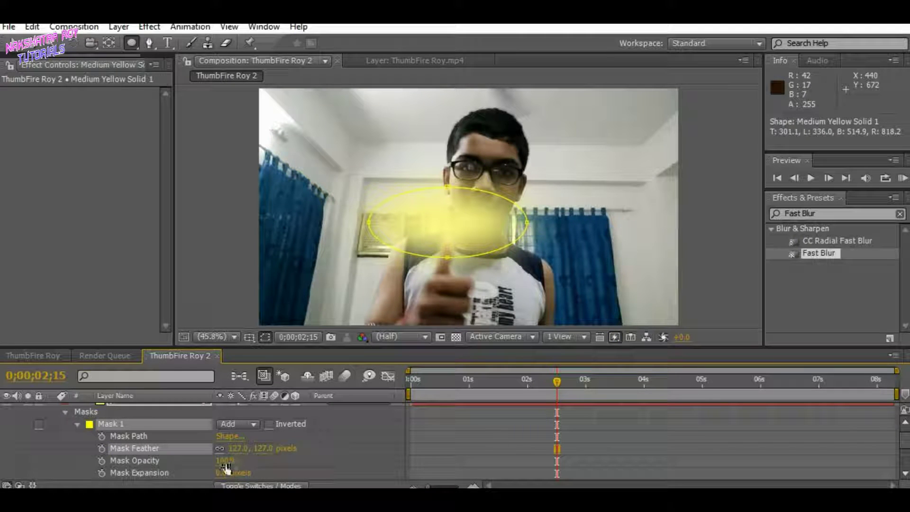
drag(225, 462, 195, 464)
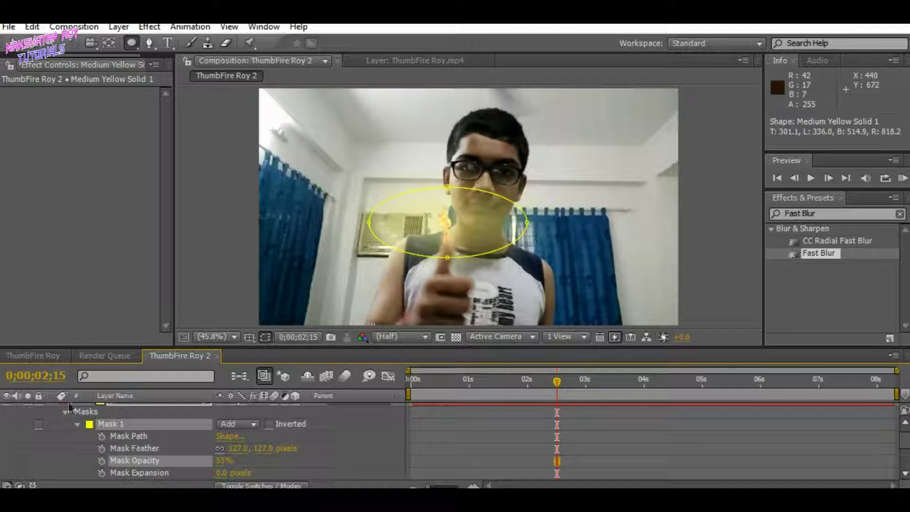
scroll(55, 429, up, 1)
click(53, 409)
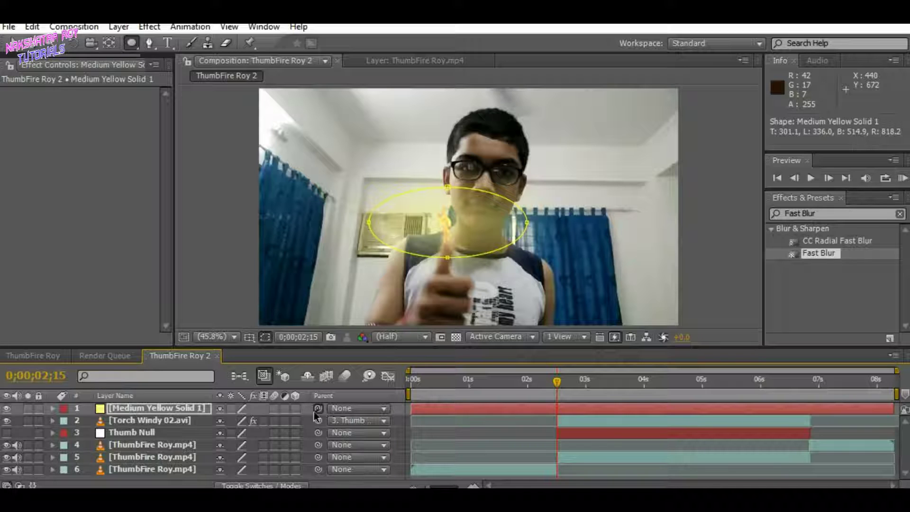
Step: Parent the yellow solid to Thumb Null and trim its layer to start at 0;00;02;15 and end at 0;00;06;25
drag(314, 415, 119, 435)
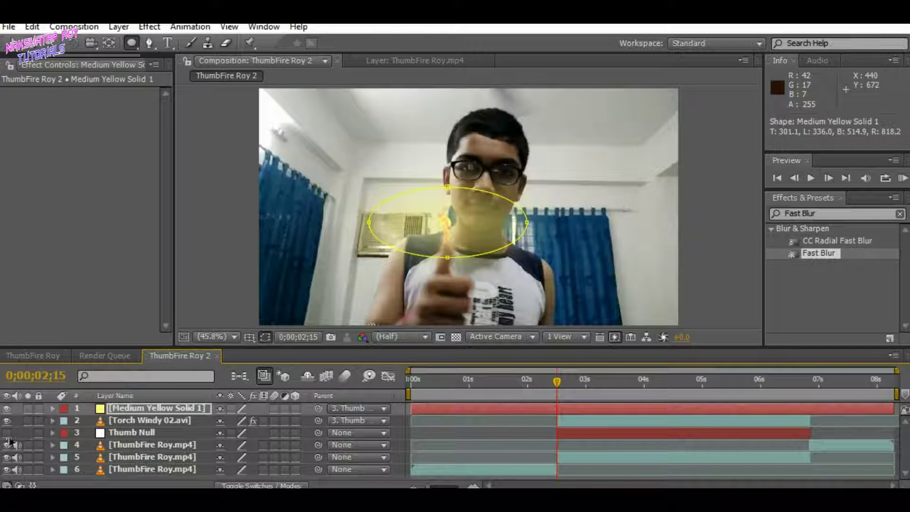
click(191, 406)
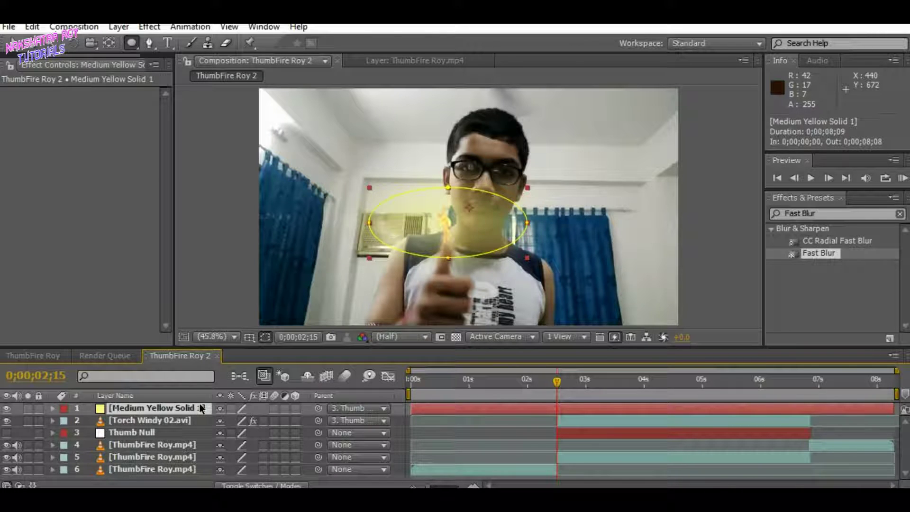
key(alt+bracketleft)
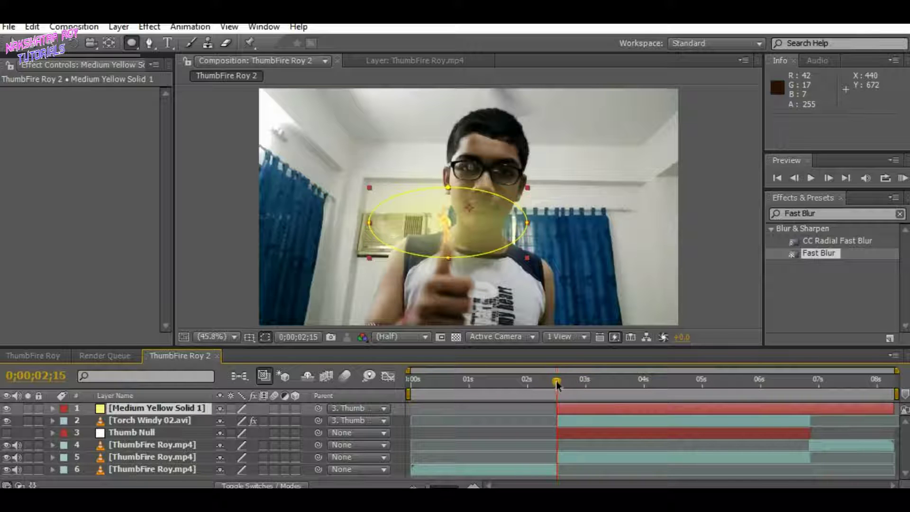
drag(557, 381, 809, 380)
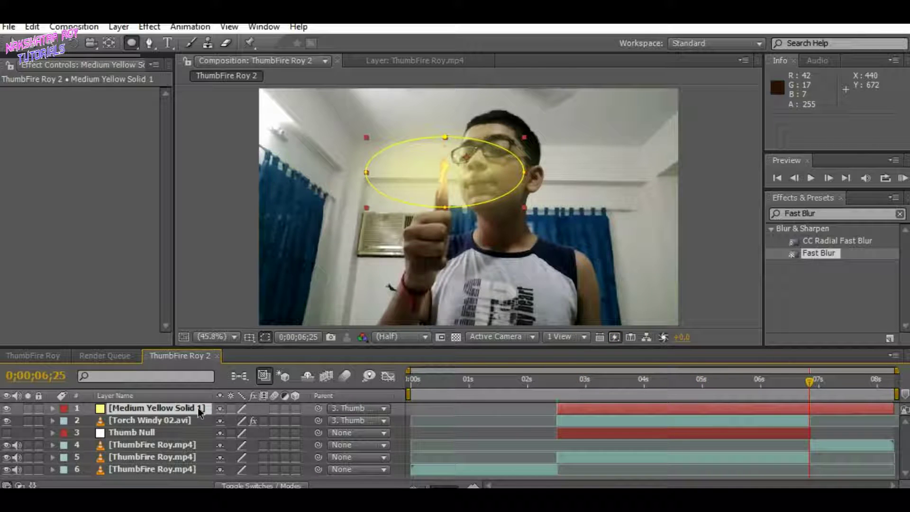
key(alt+bracketright)
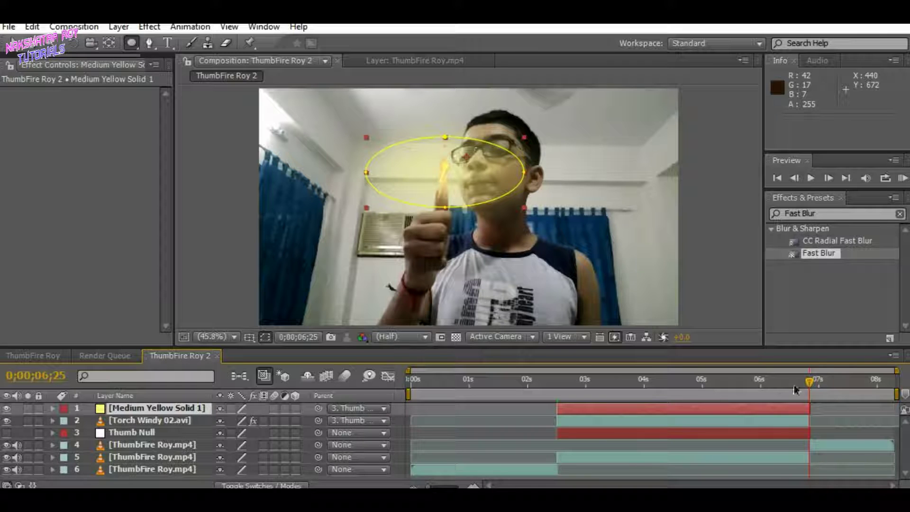
Step: Deselect the solid and play the composition from 0;00;02;15 to check how the glow follows the thumb
drag(809, 383, 557, 400)
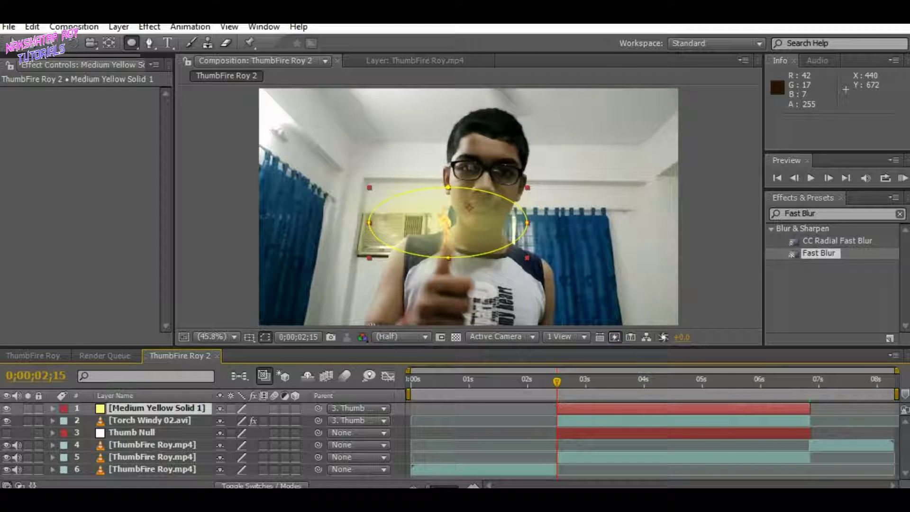
click(109, 476)
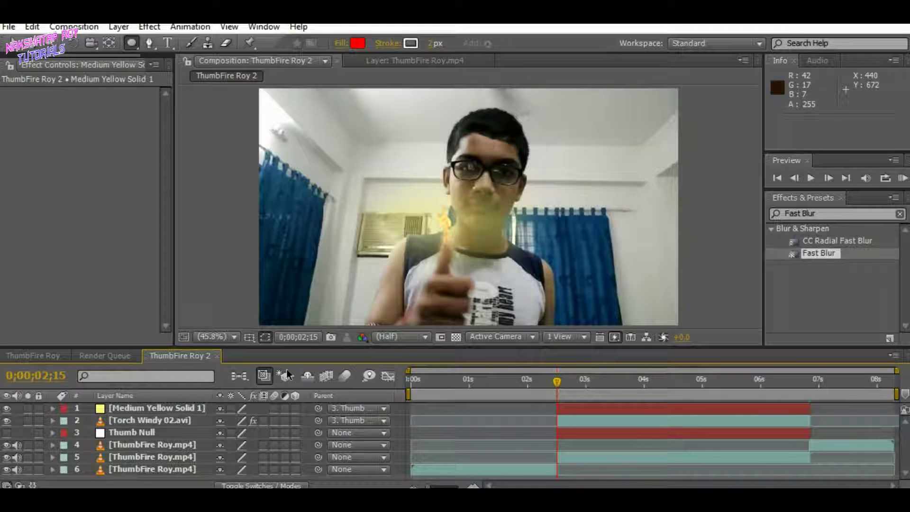
key(v)
key(space)
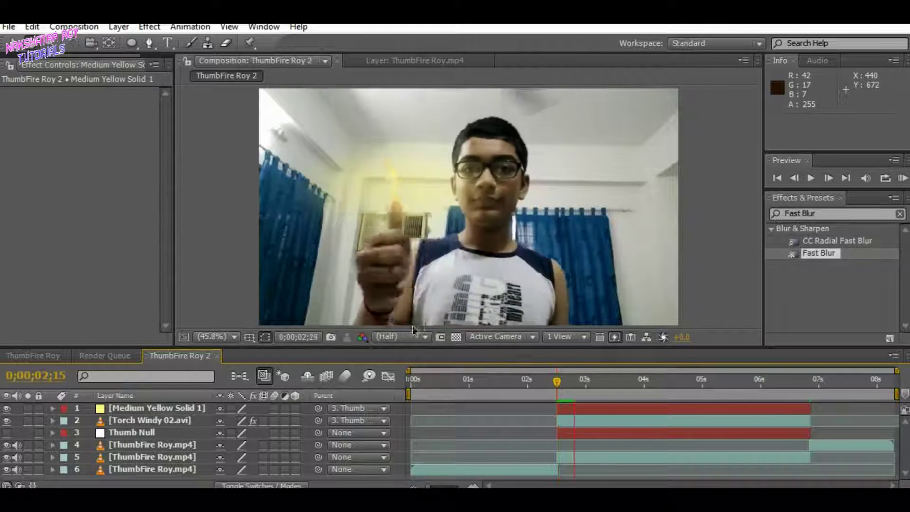